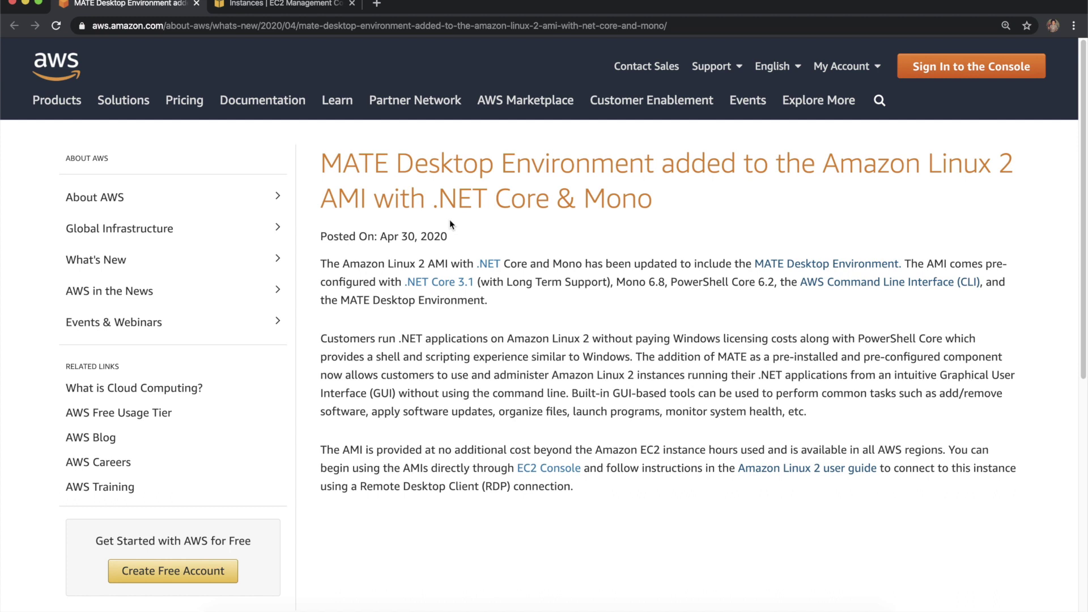
Start a new instance launch from the EC2 Instances console
left_click_drag(324, 164, 977, 213)
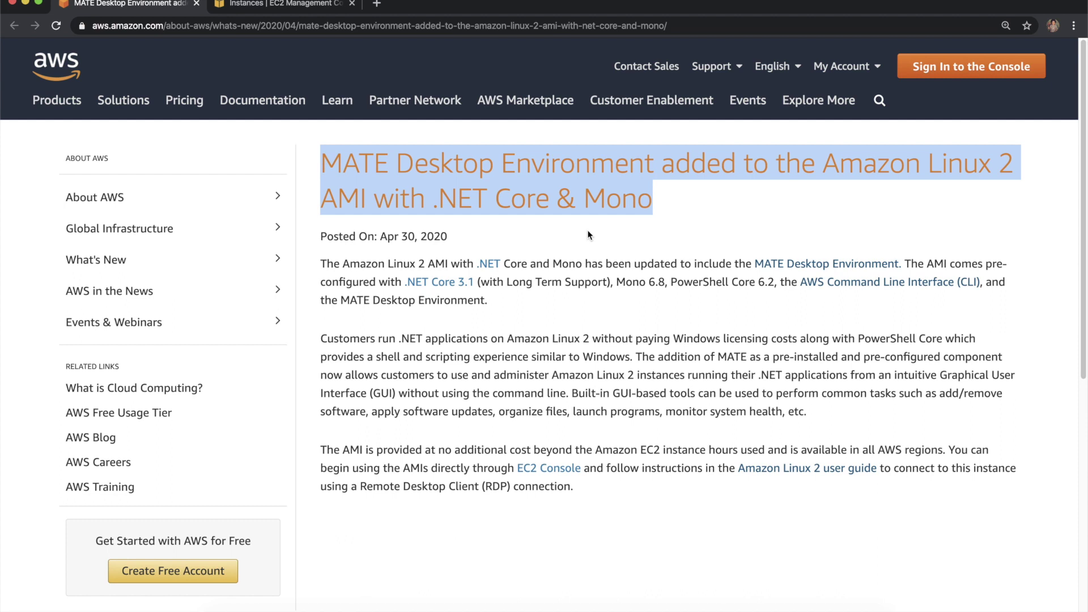
left_click(269, 12)
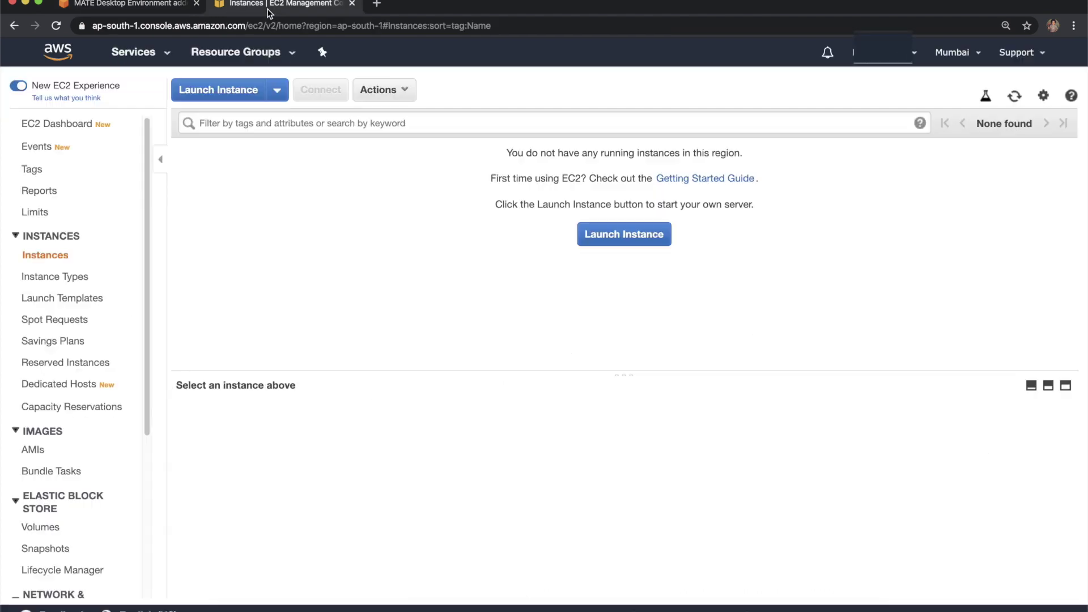
left_click(226, 97)
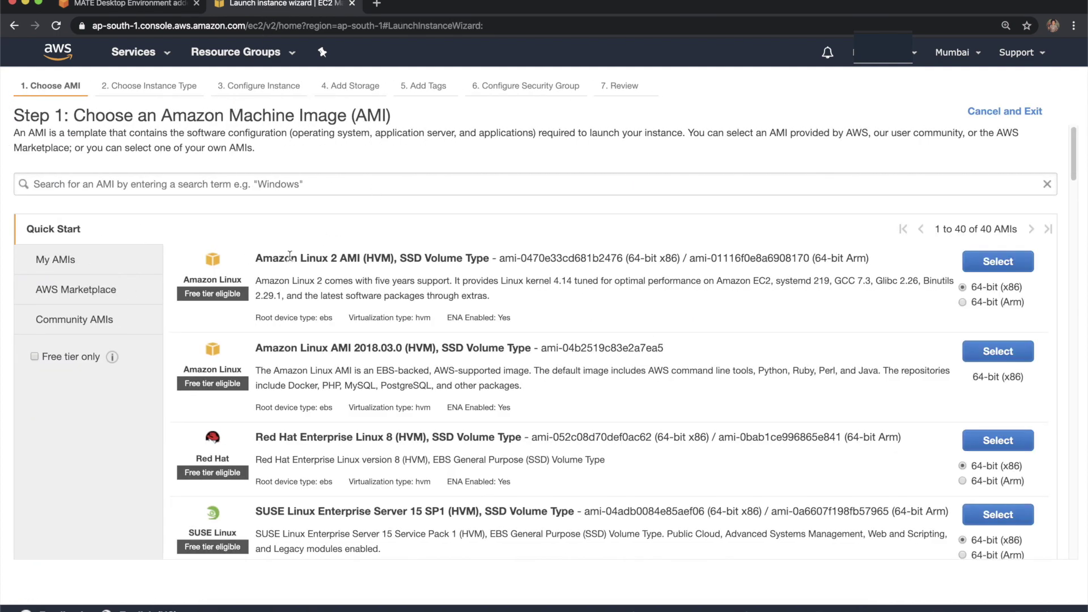
Search the AMI list for 'Amazon Linux 2'
left_click_drag(256, 258, 338, 257)
key("super+c")
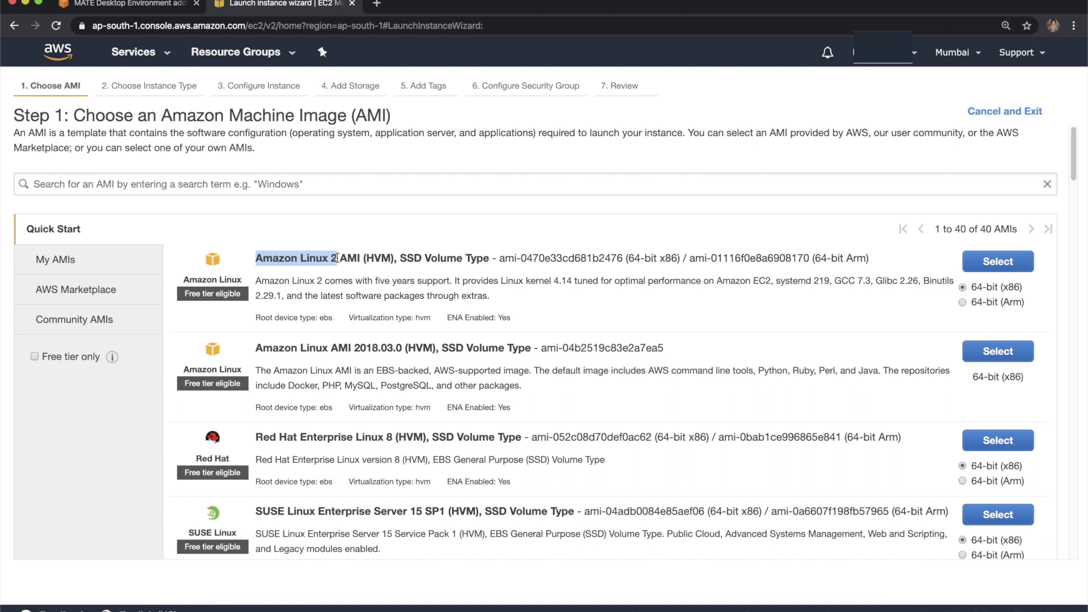
left_click(320, 187)
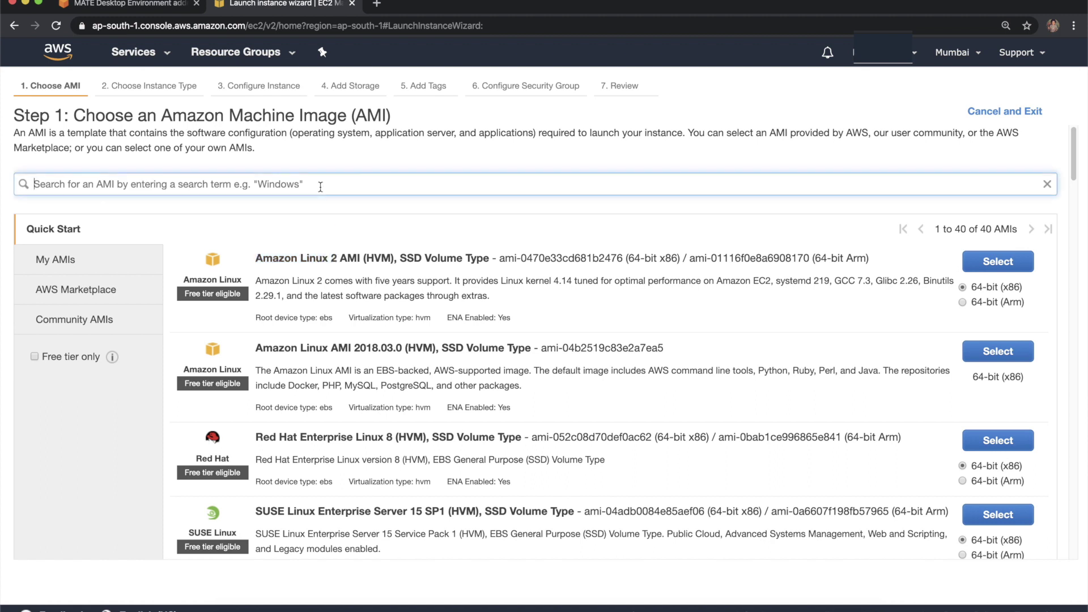
key("super+v")
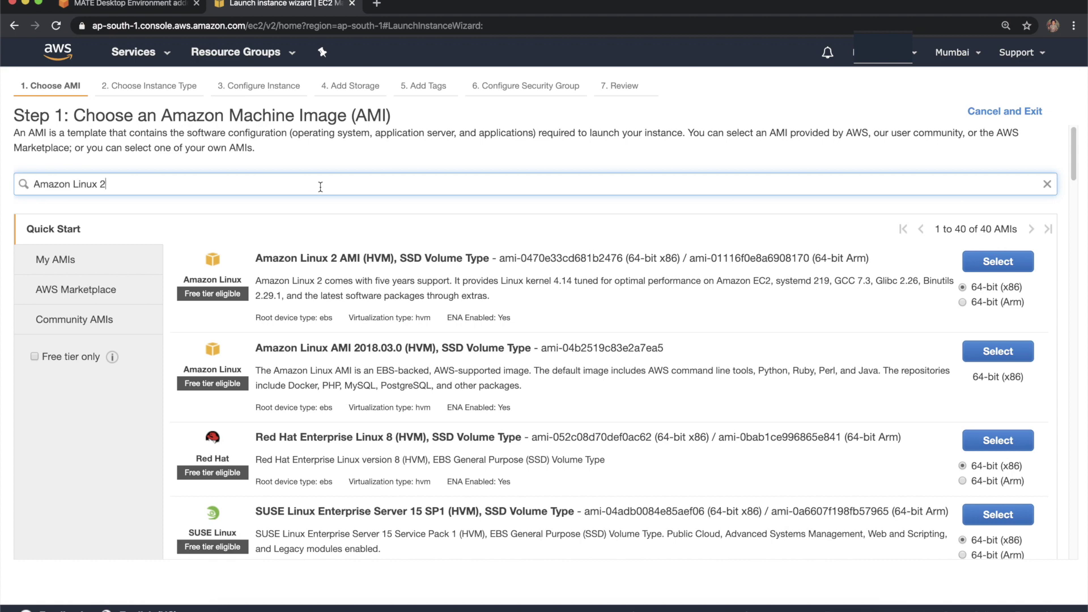
key("Return")
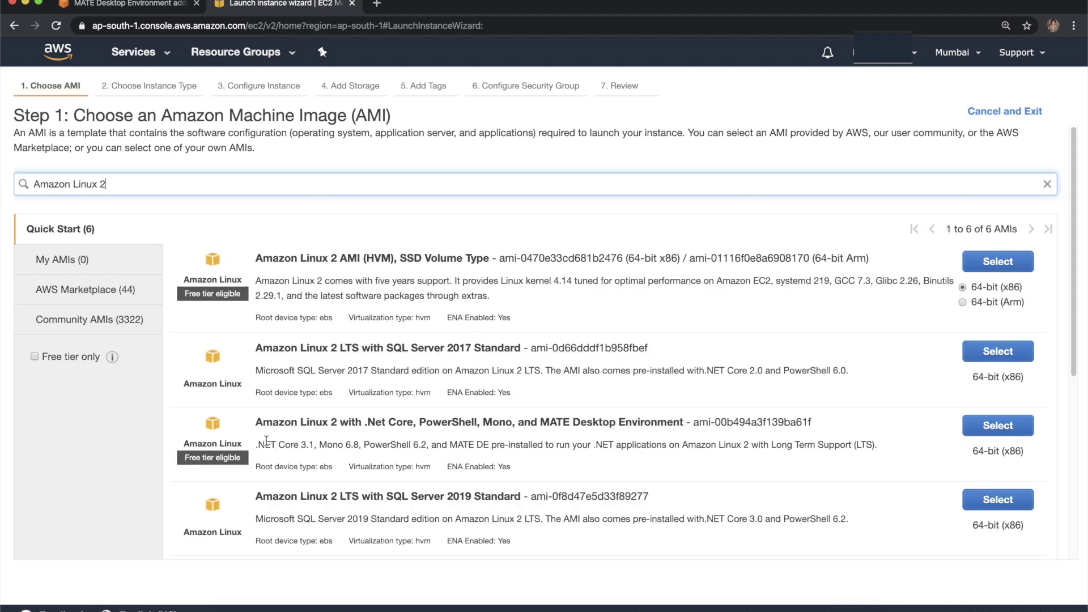
Choose the Amazon Linux 2 AMI with .NET Core and MATE Desktop
left_click_drag(255, 423, 691, 436)
left_click(309, 416)
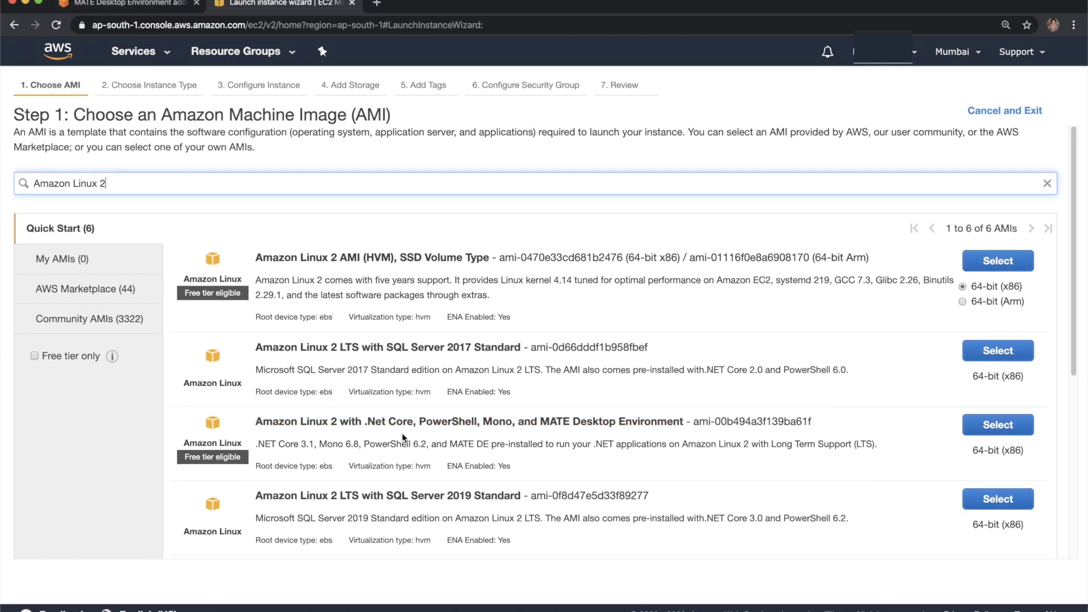
left_click(1025, 431)
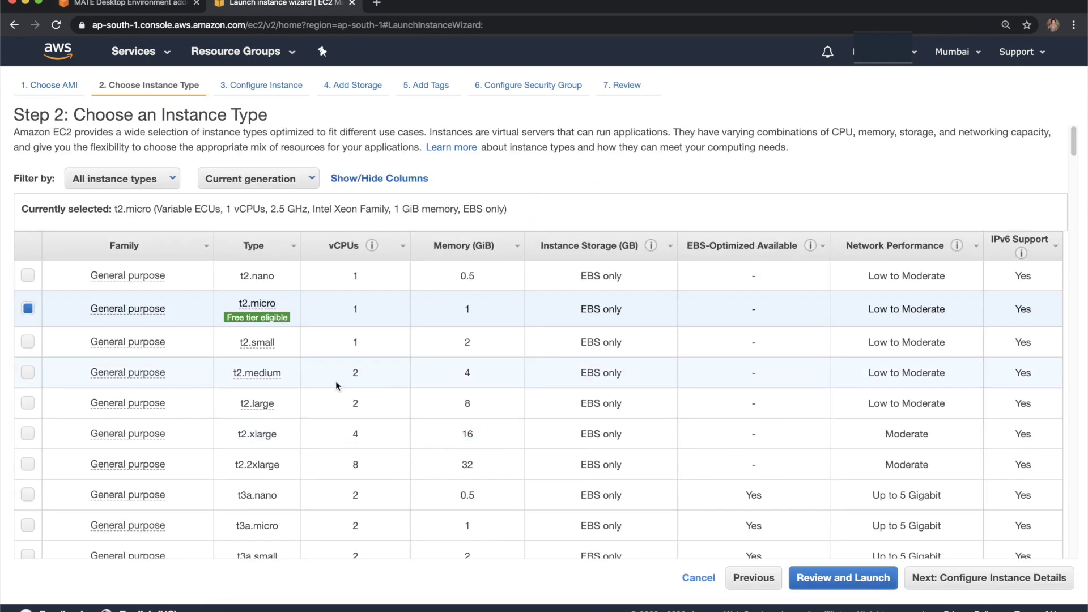
Pick t2.medium and keep the default instance details and storage
left_click(29, 373)
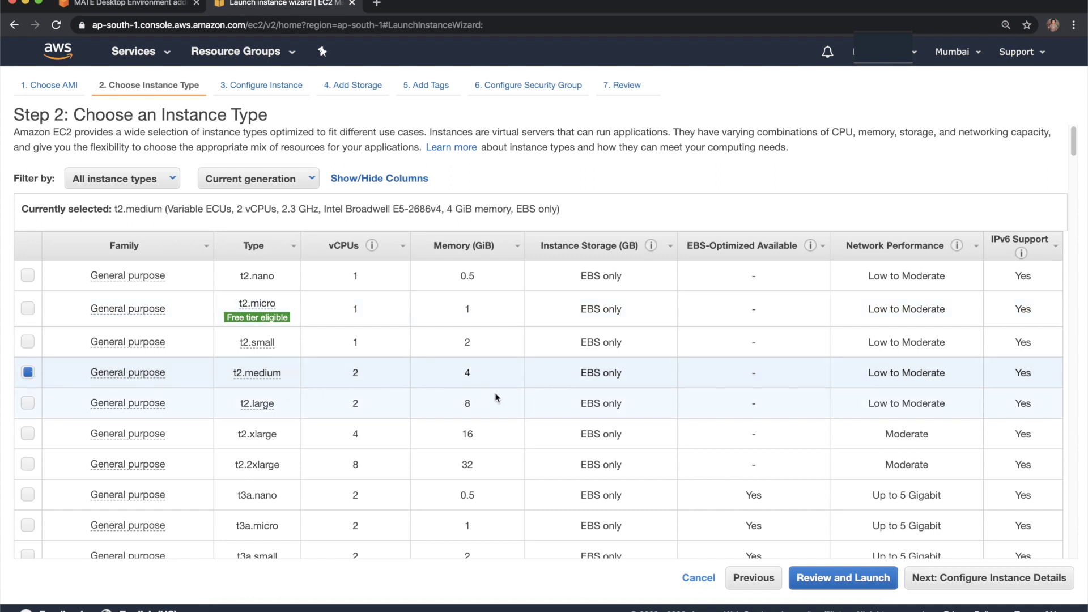
left_click(976, 579)
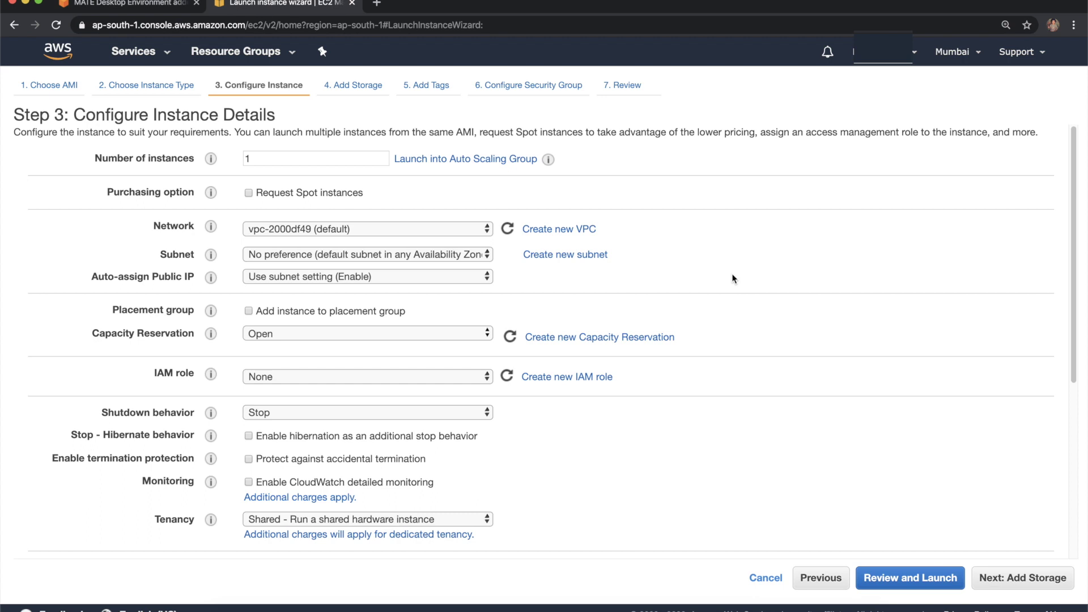
left_click(1023, 589)
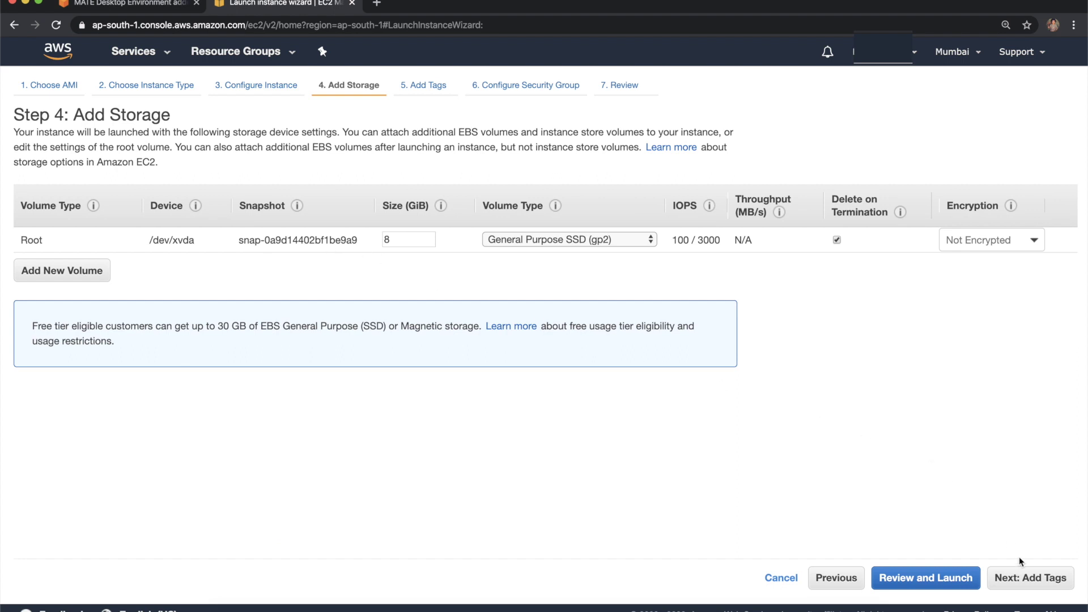
left_click(1020, 577)
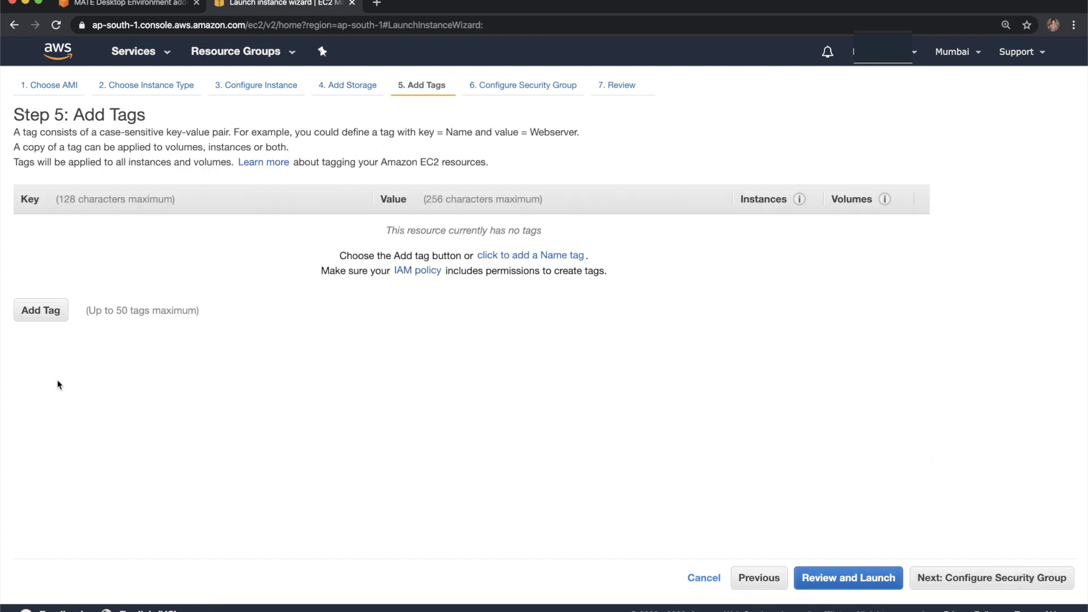
Tag the instance with Name = AmazonLinux
left_click(27, 313)
type("Name")
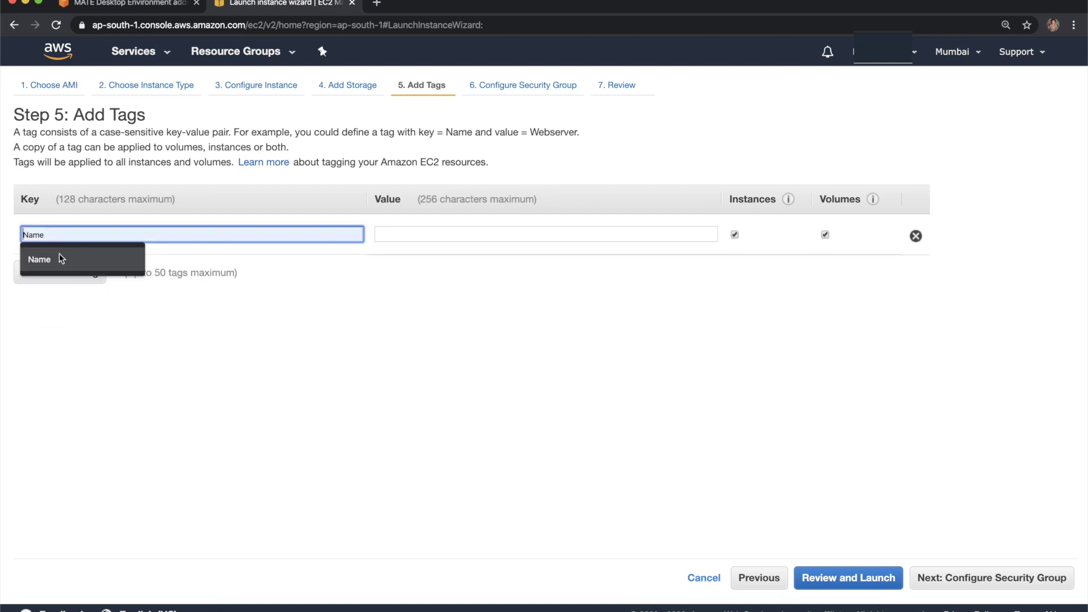
left_click(420, 237)
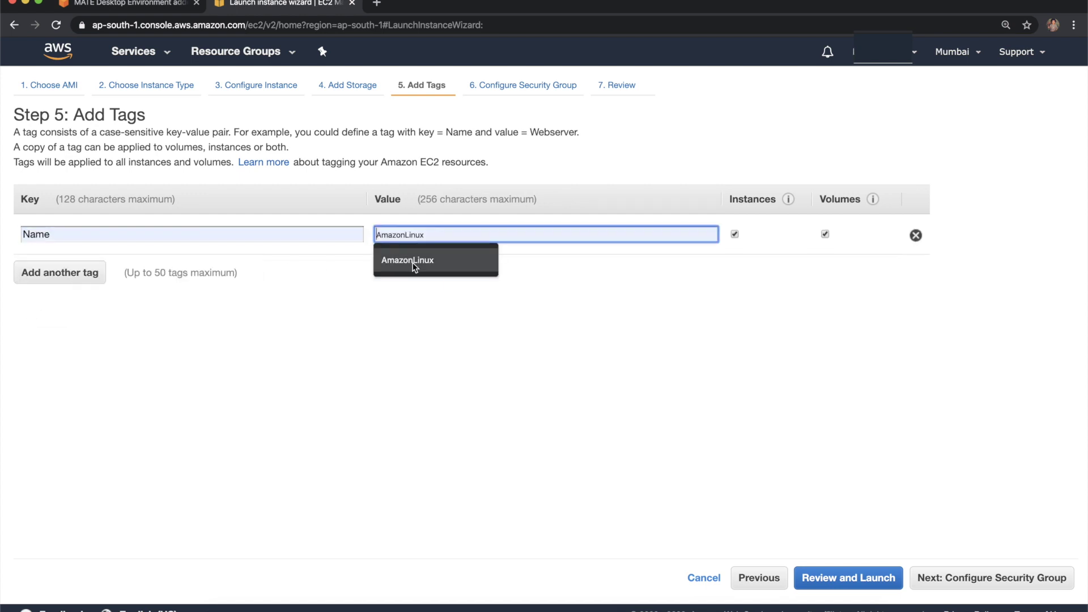
left_click(416, 264)
left_click(772, 426)
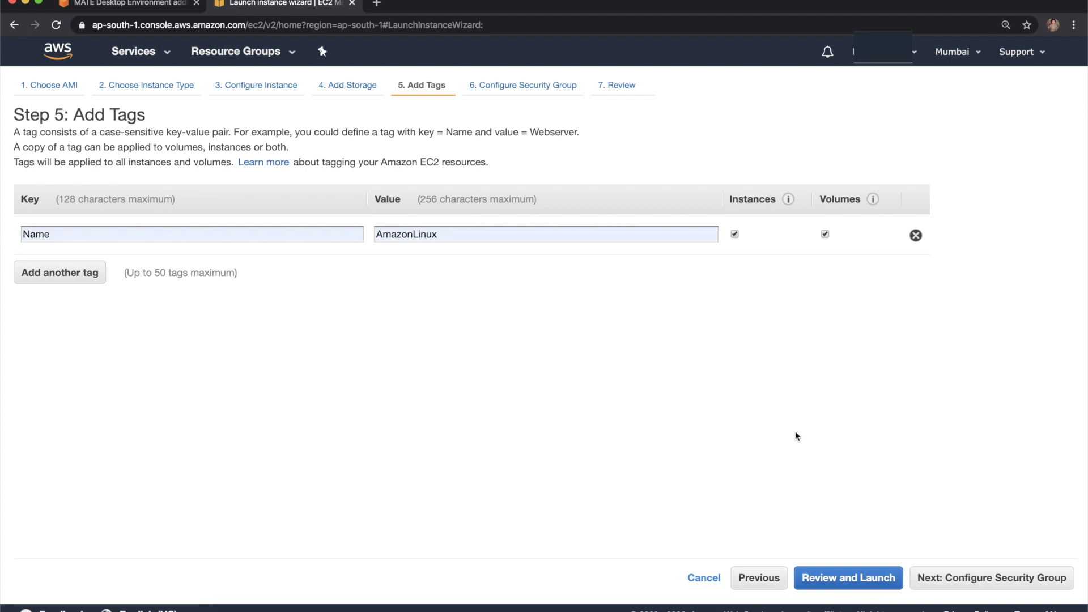
Name the new security group MateDesktopDemoSg and use that name as its description
left_click(1024, 584)
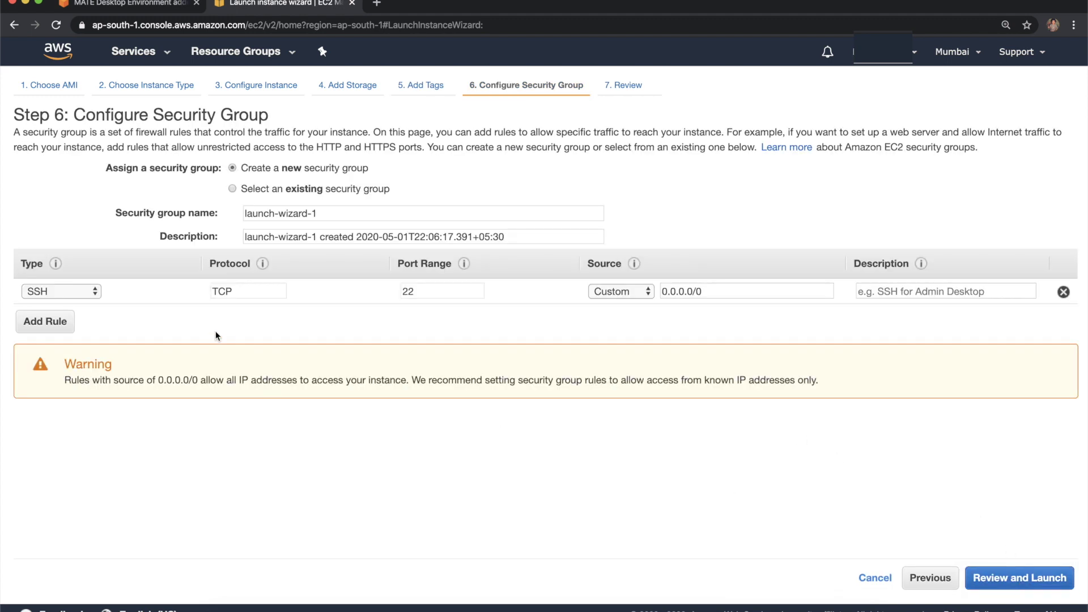
left_click_drag(334, 212, 227, 213)
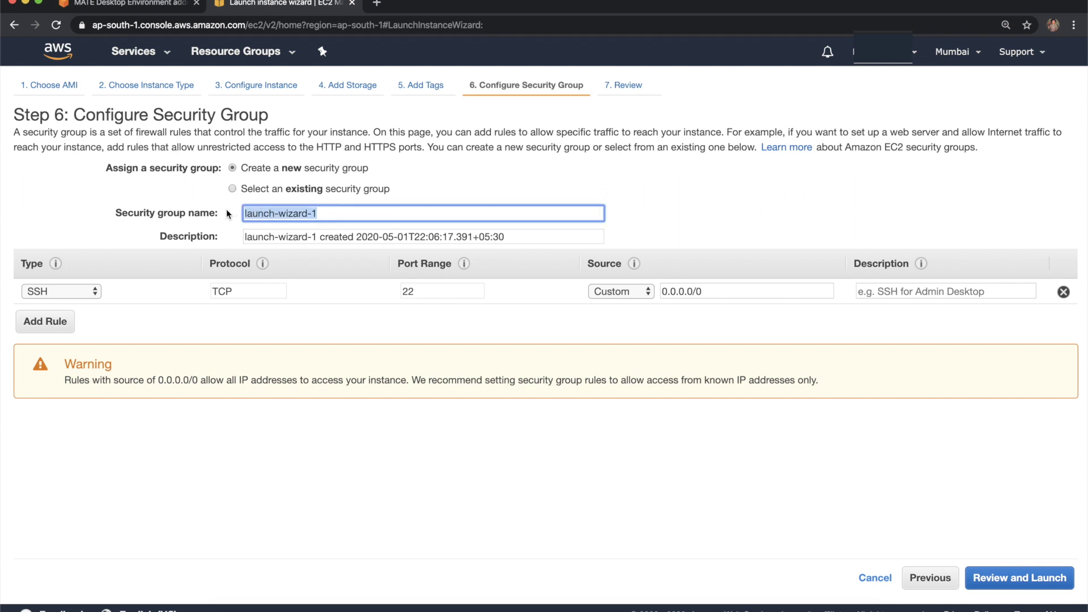
type("Mate")
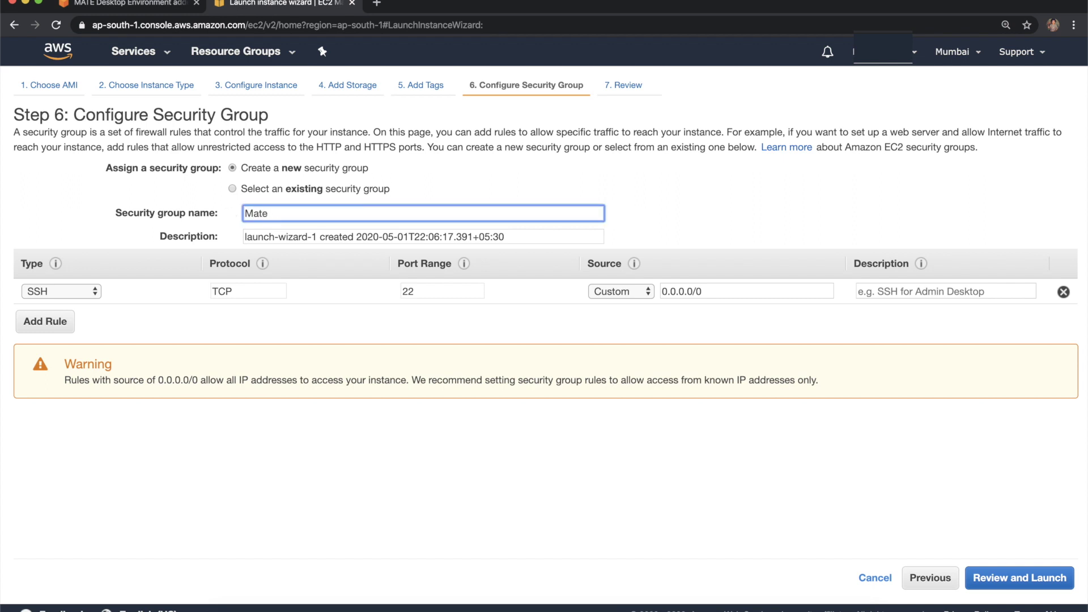
type("DesktopDemoSg")
left_click_drag(362, 214, 238, 213)
key("ctrl+c")
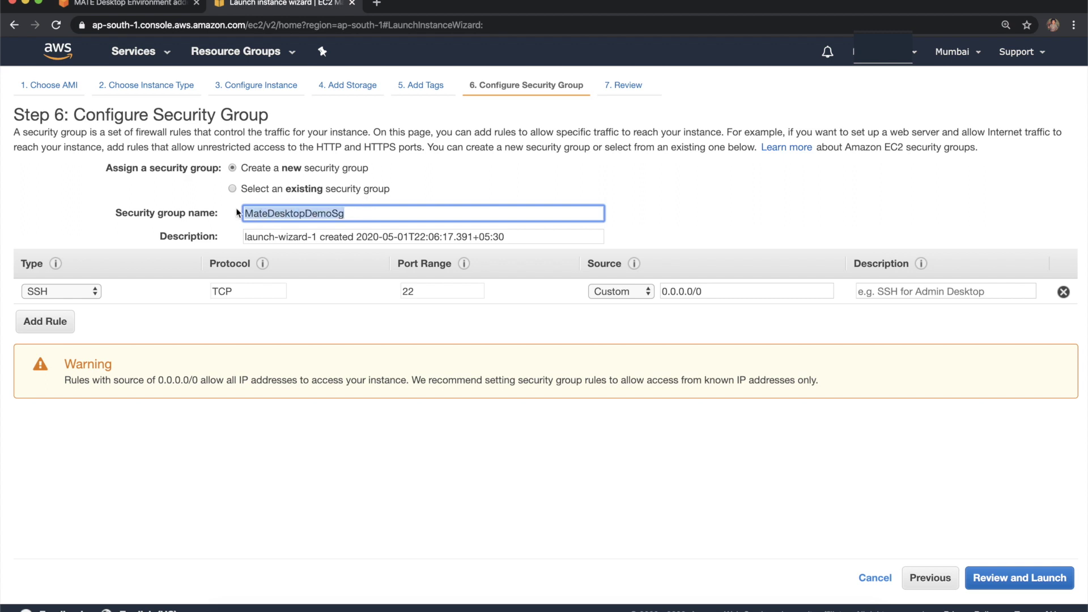
triple_click(290, 234)
key("ctrl+v")
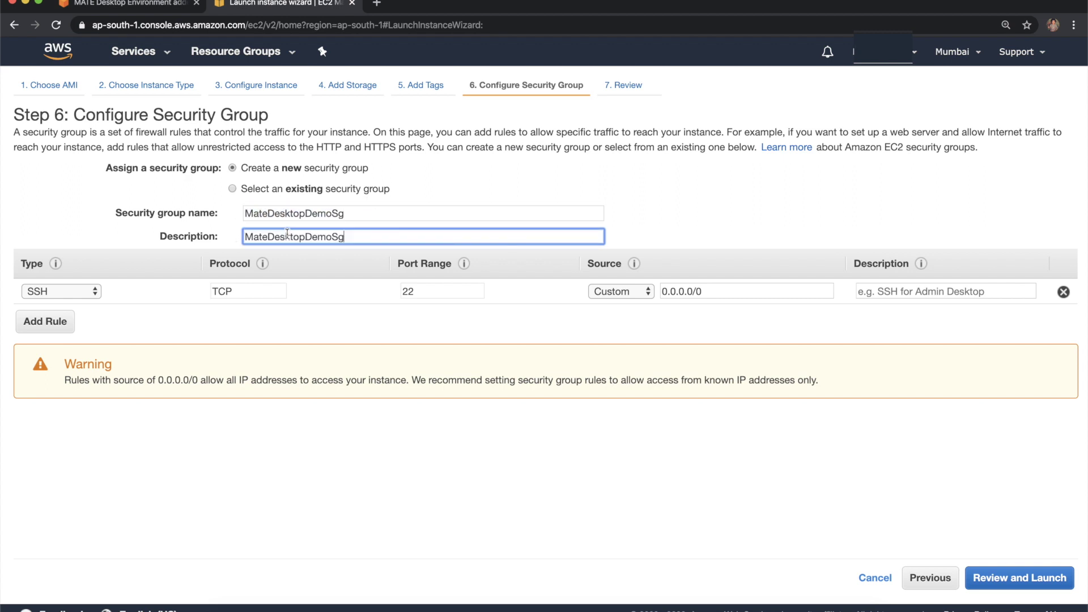
left_click(236, 318)
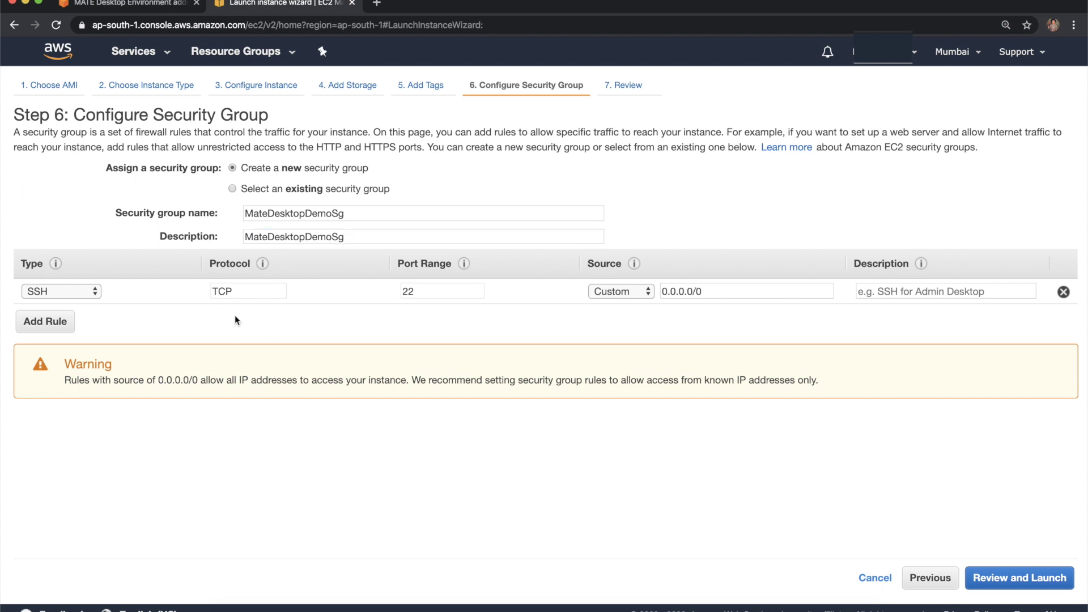
Add an RDP inbound rule with source Anywhere and go to the launch review
left_click(46, 321)
left_click(76, 318)
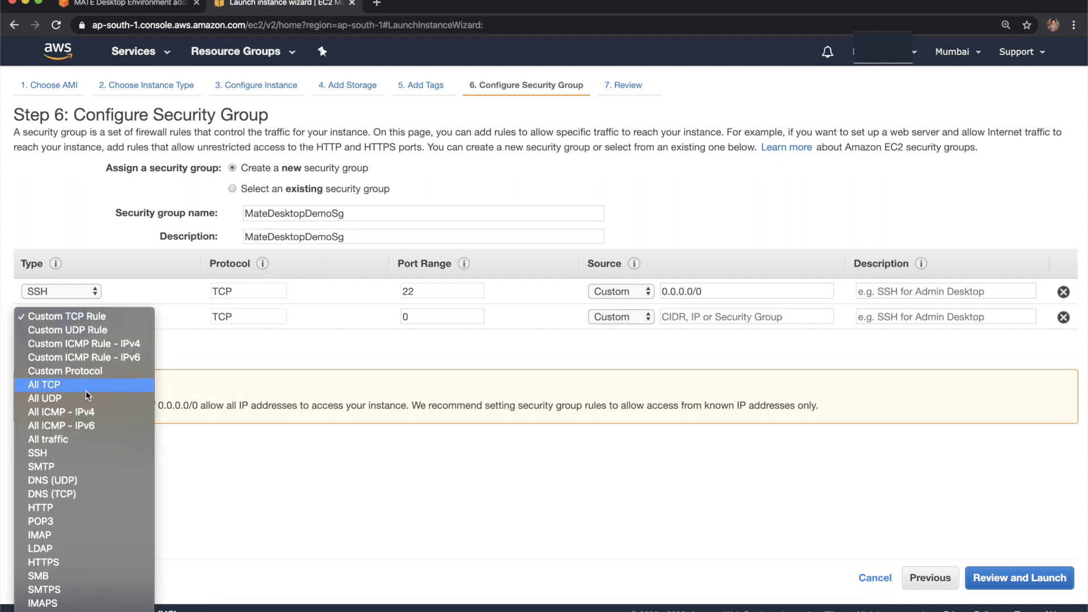
scroll(72, 542, "down", 2)
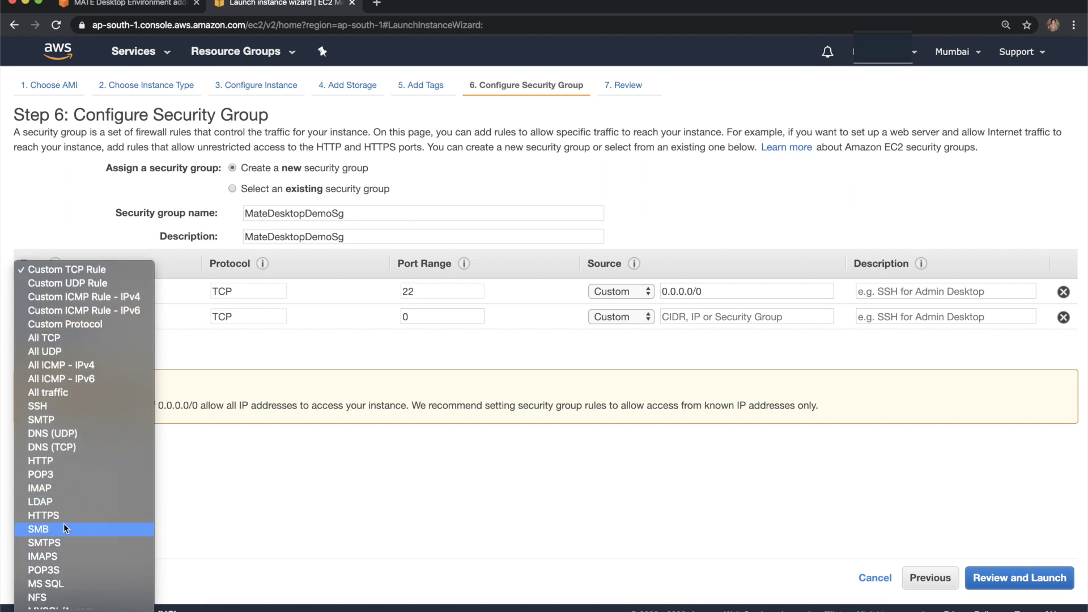
scroll(56, 580, "down", 2)
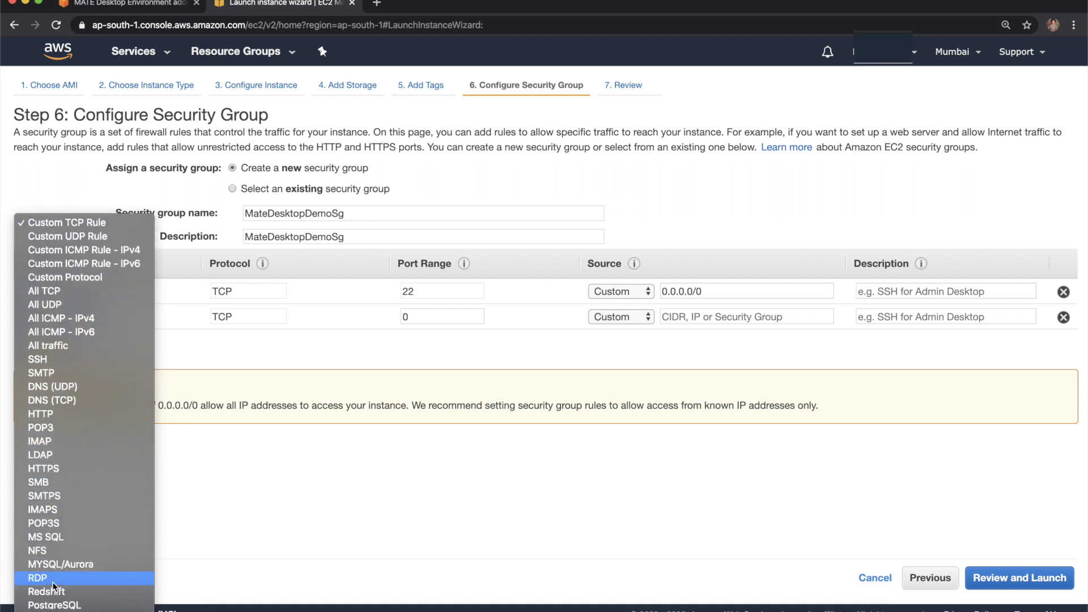
left_click(54, 577)
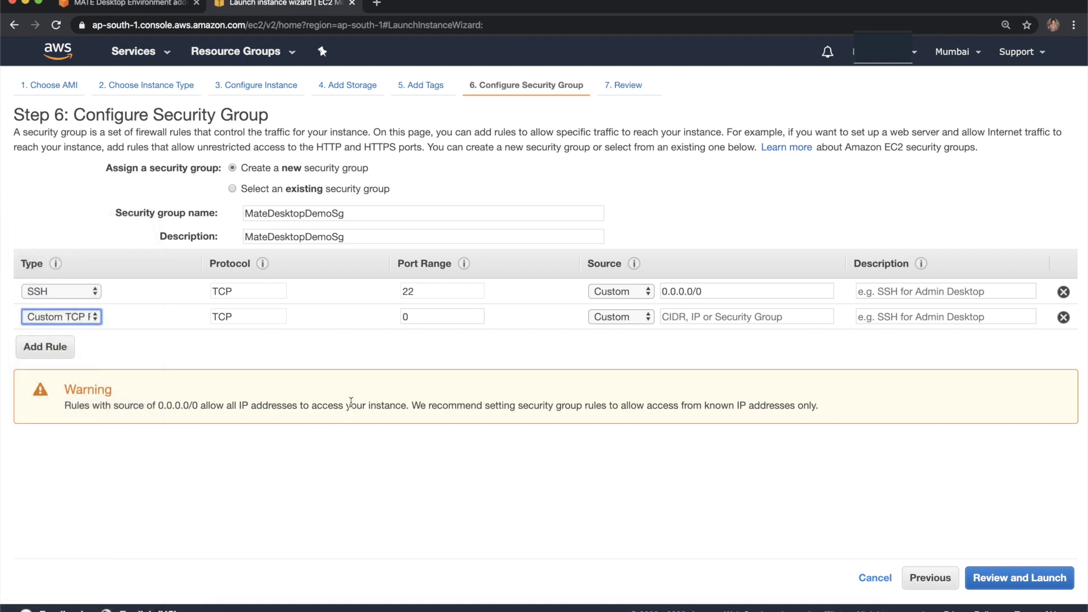
left_click(612, 317)
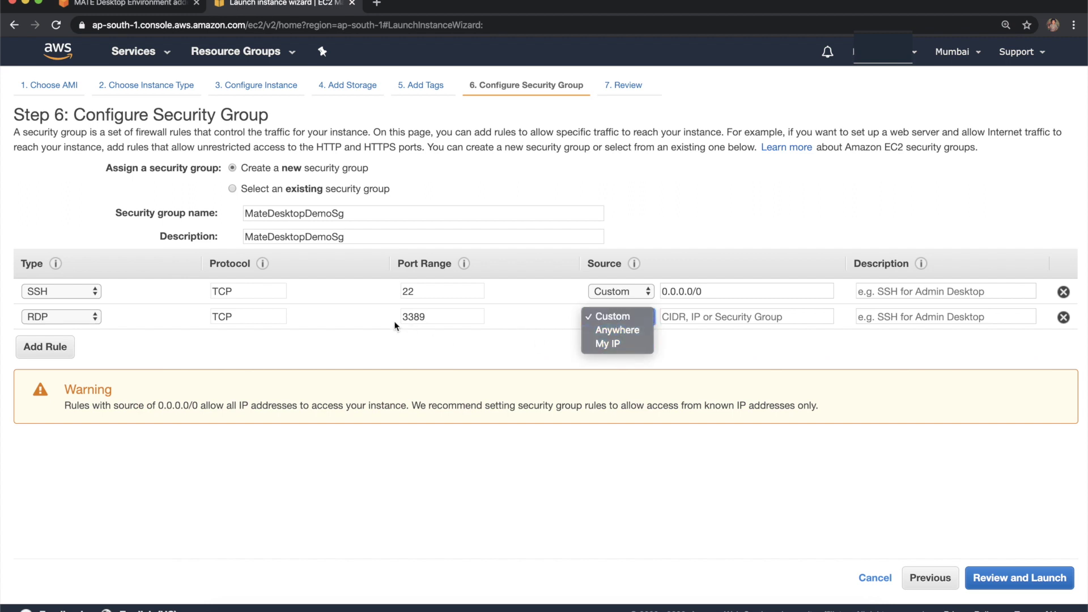
left_click(606, 330)
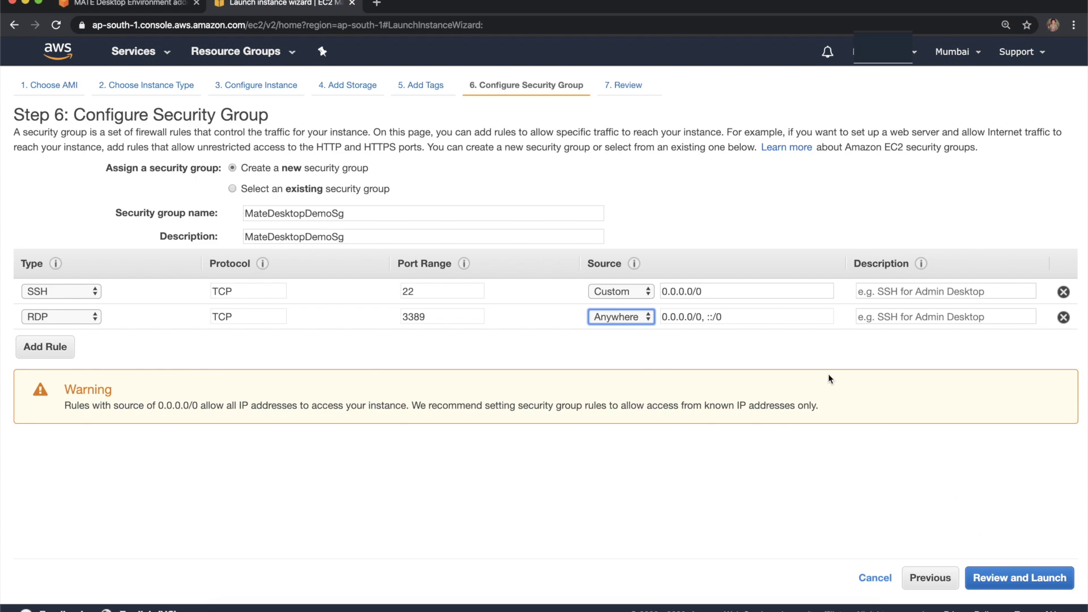
left_click(1020, 578)
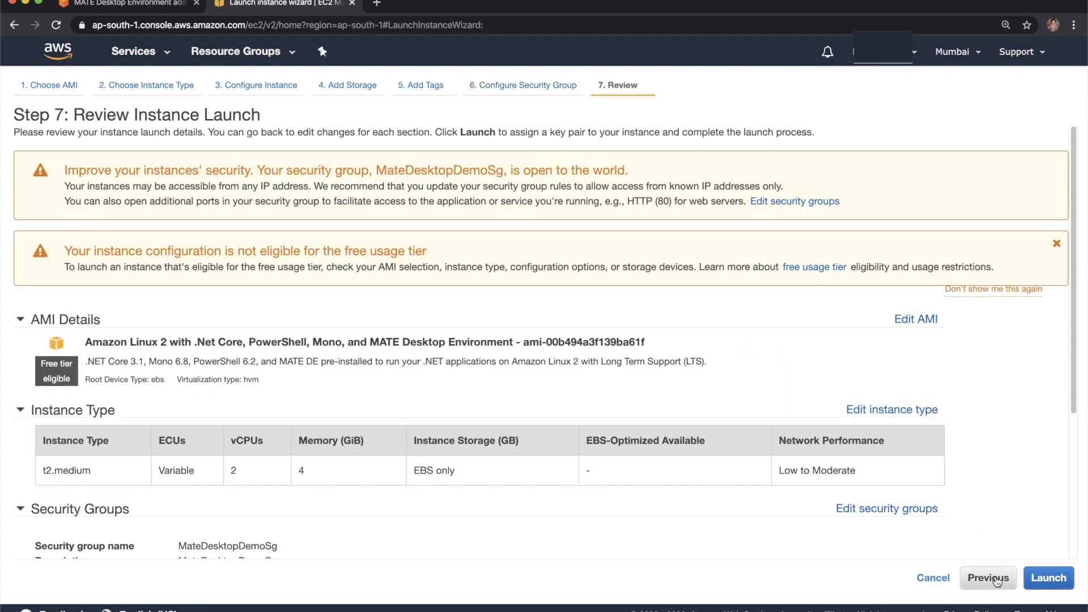
Launch the instance with key pair AL2MD, acknowledging access to AL2MD.pem
scroll(796, 535, "down", 4)
scroll(800, 531, "up", 4)
left_click(1040, 580)
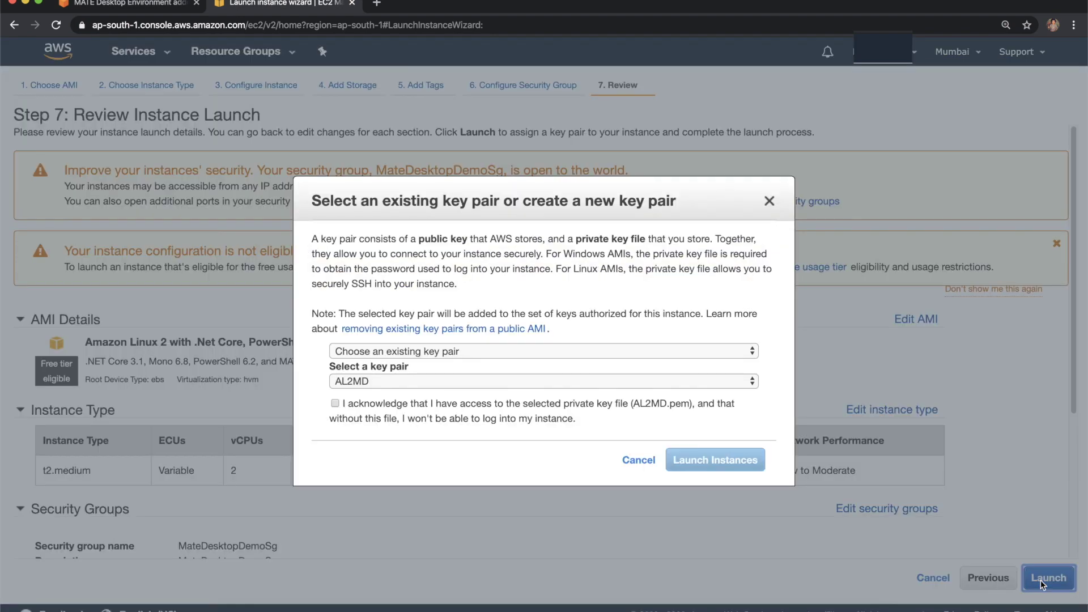
left_click(396, 404)
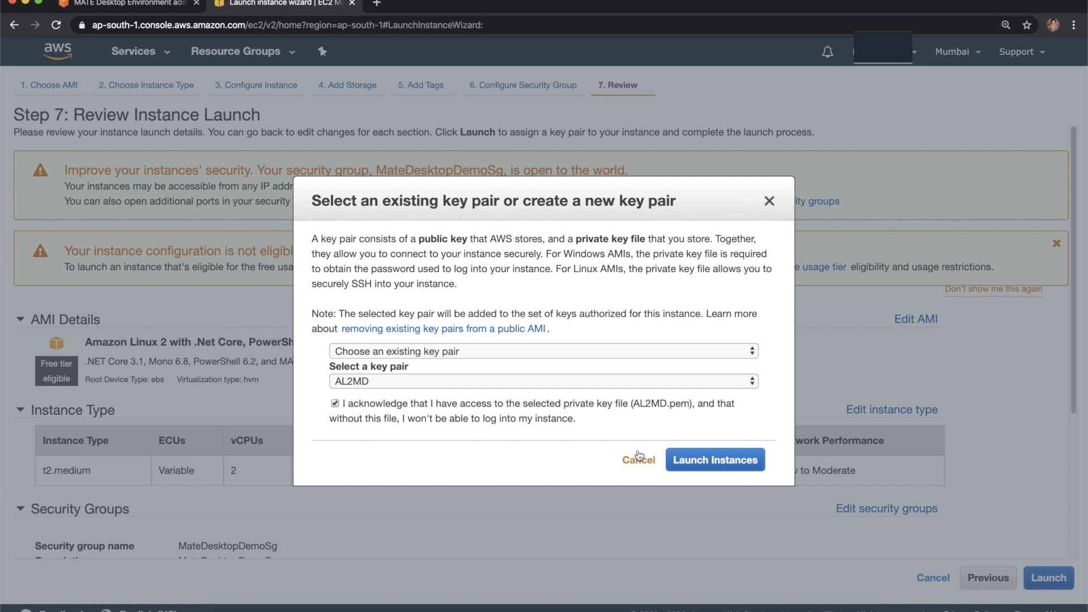
left_click(701, 462)
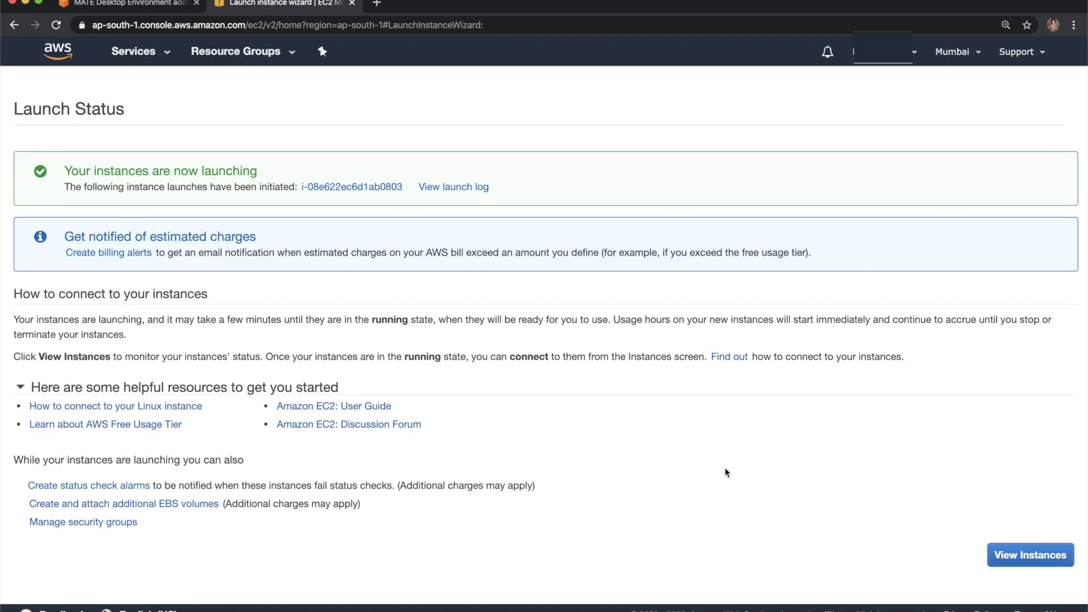
left_click(1020, 565)
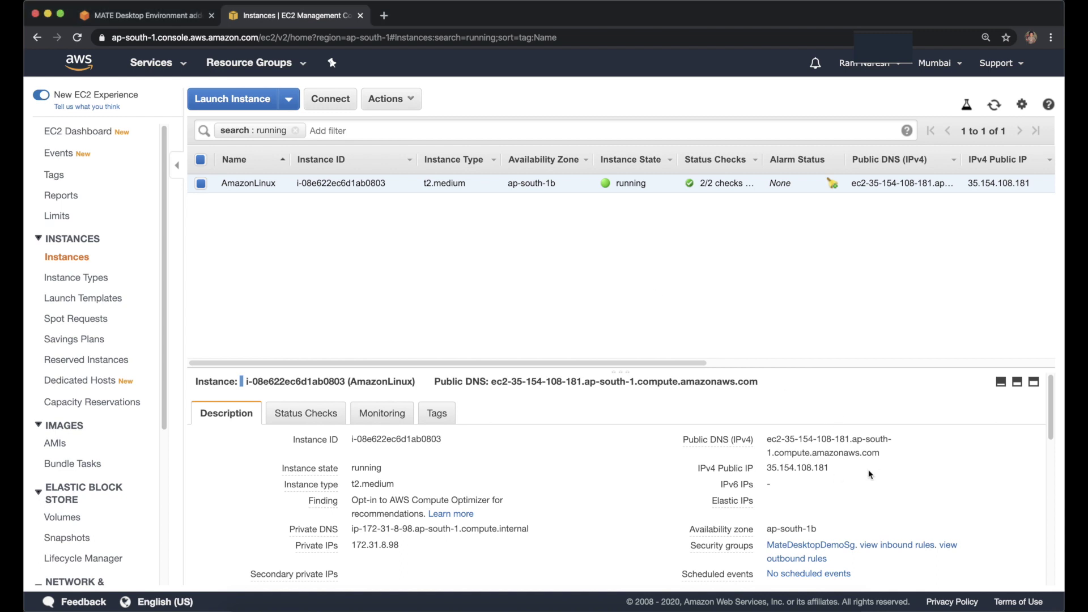
Copy the public IP 35.154.108.181 and switch to Terminal
left_click(842, 470)
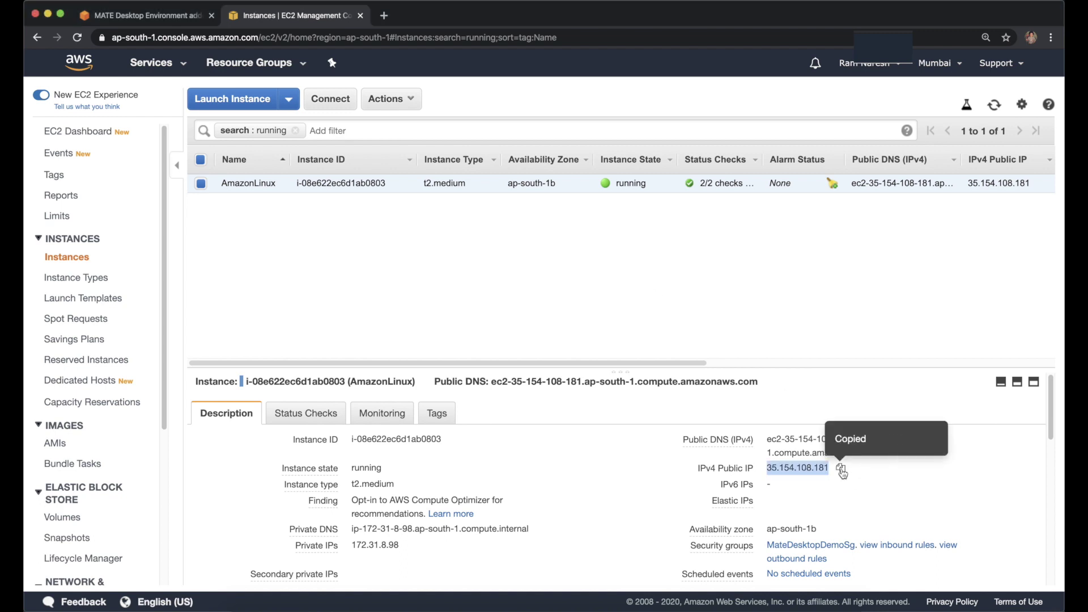
key("super+Tab")
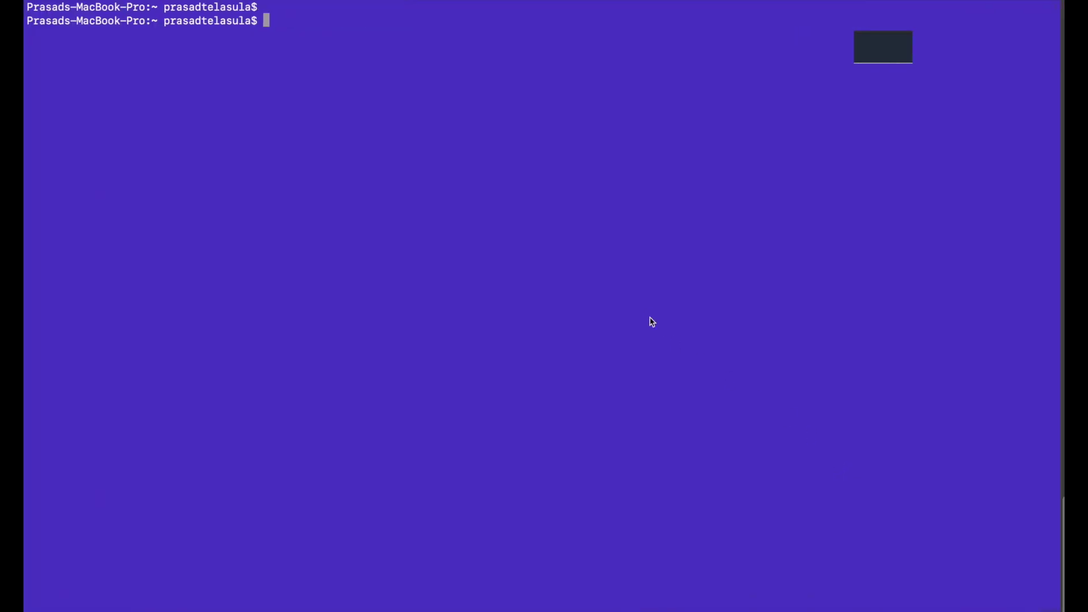
type("ssh -i")
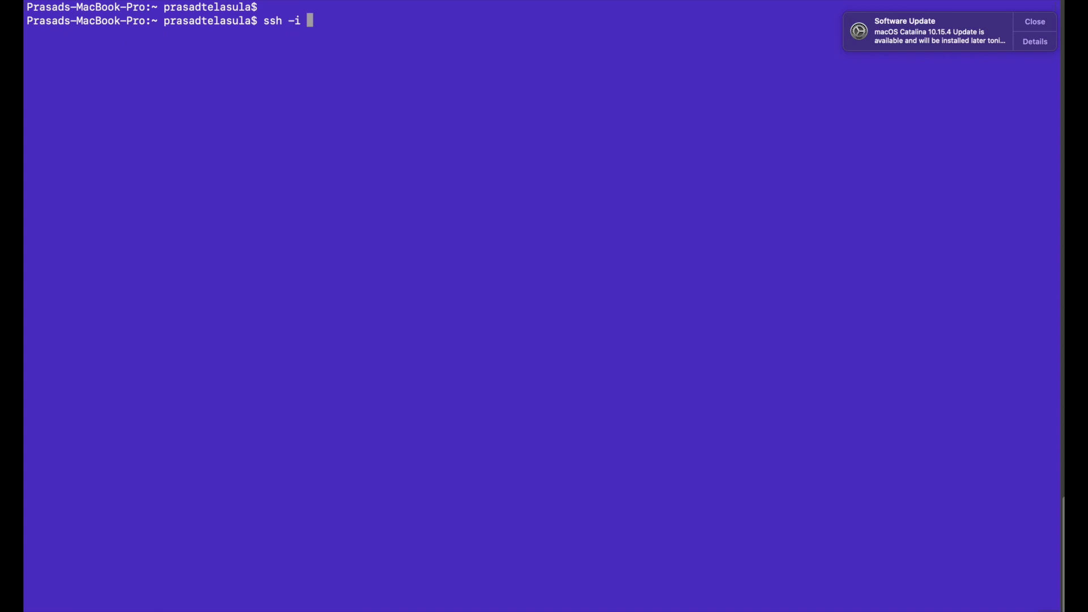
type("~/Downloa")
type("ds/Al")
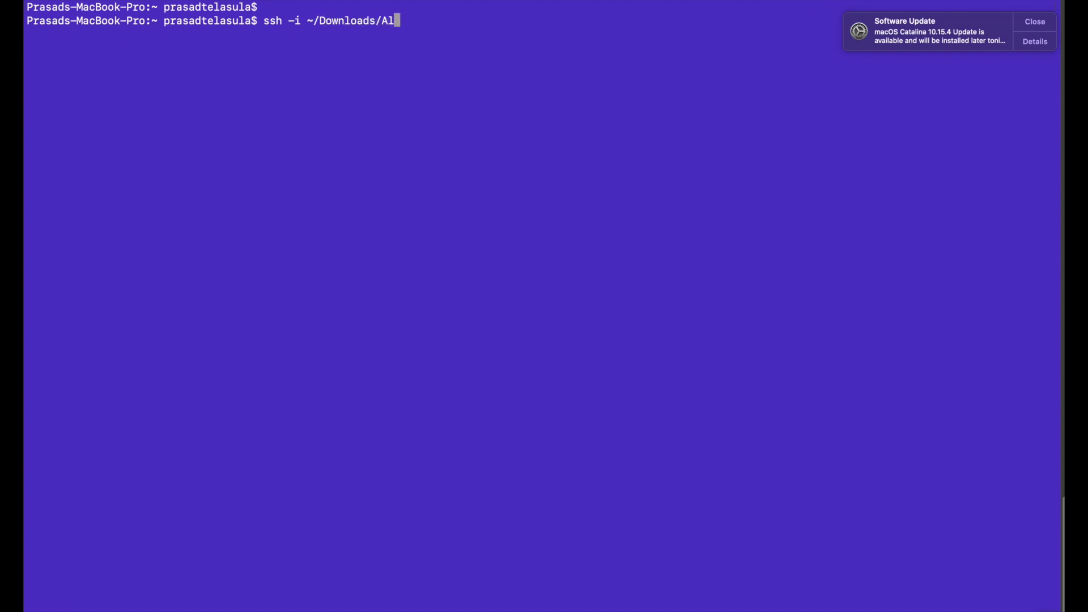
key("Tab")
type("ec2-user@")
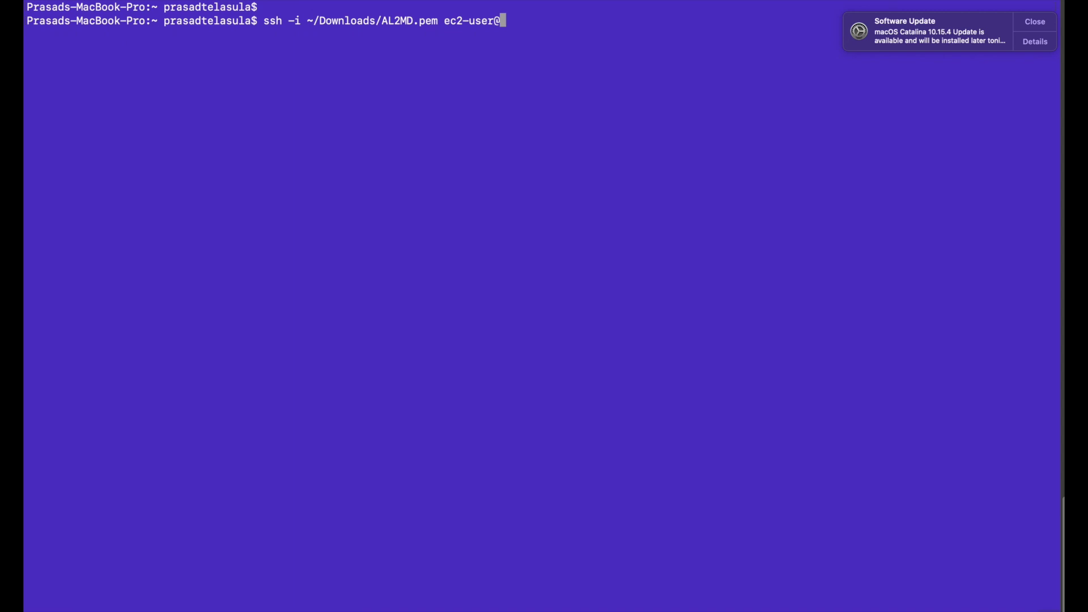
key("super+v")
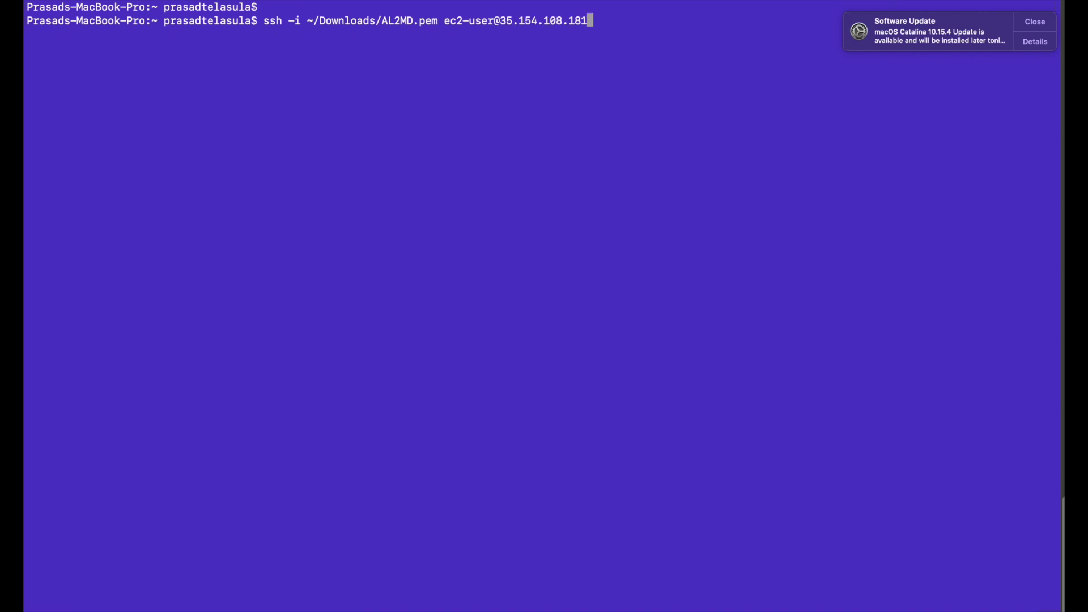
key("Return")
type("yes")
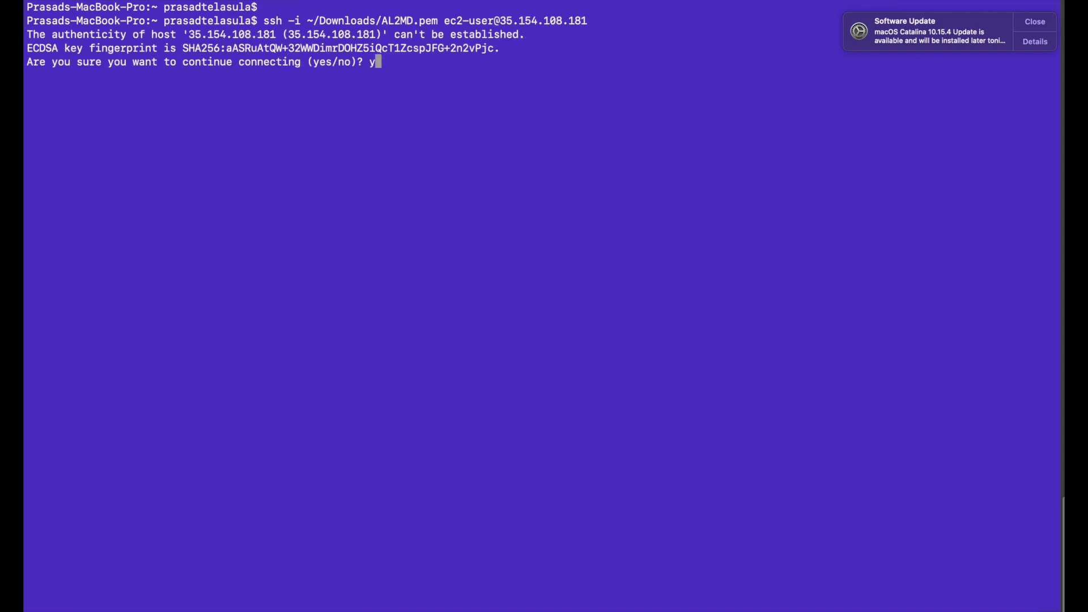
key("Return")
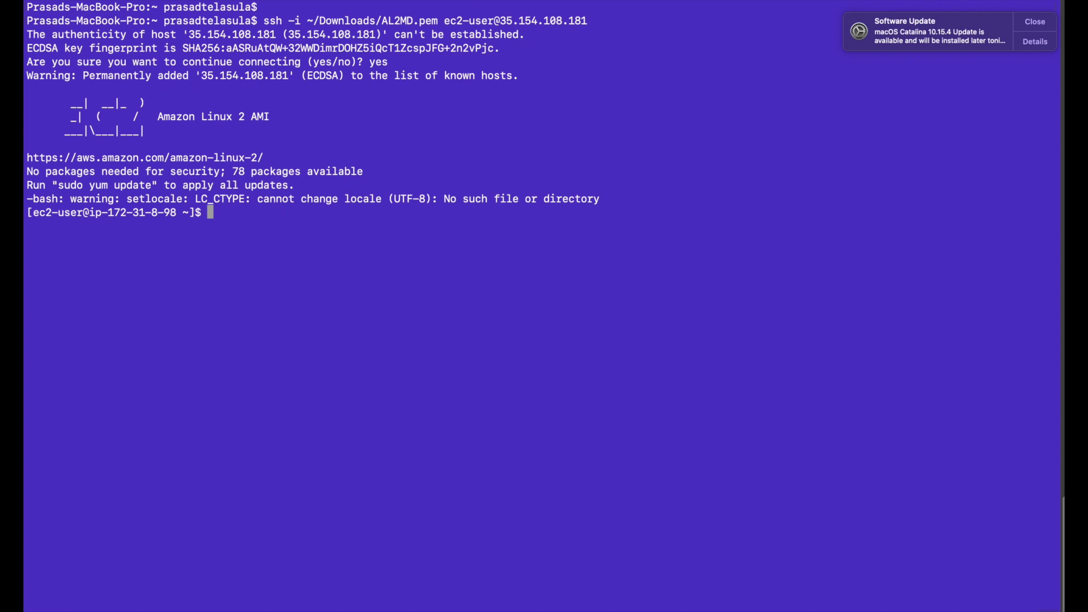
key("Return")
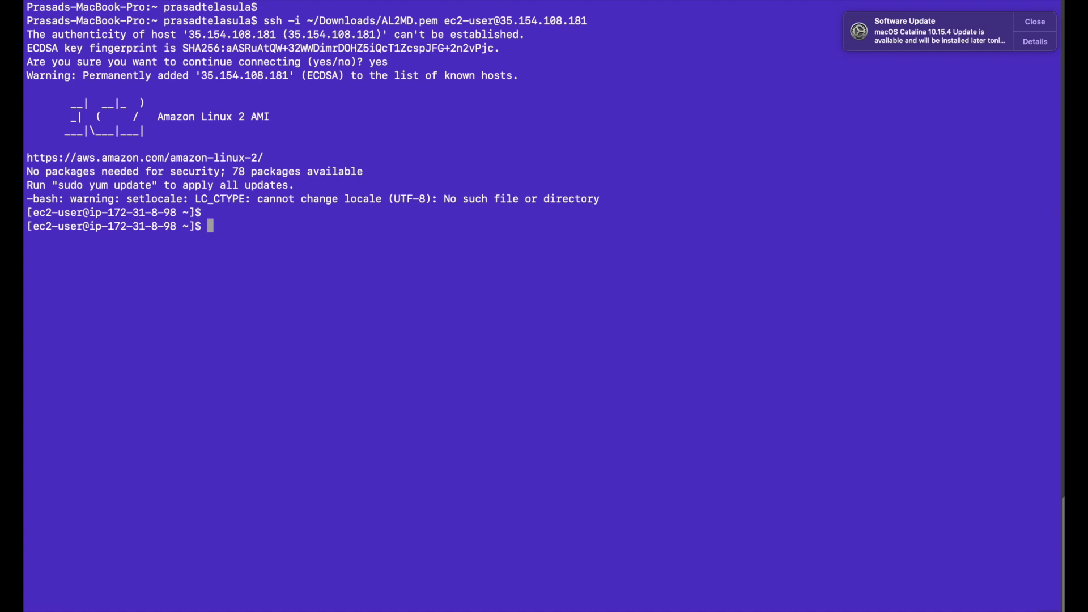
Update all packages with sudo yum update -y, then clear the screen
type("sudo yum update -y")
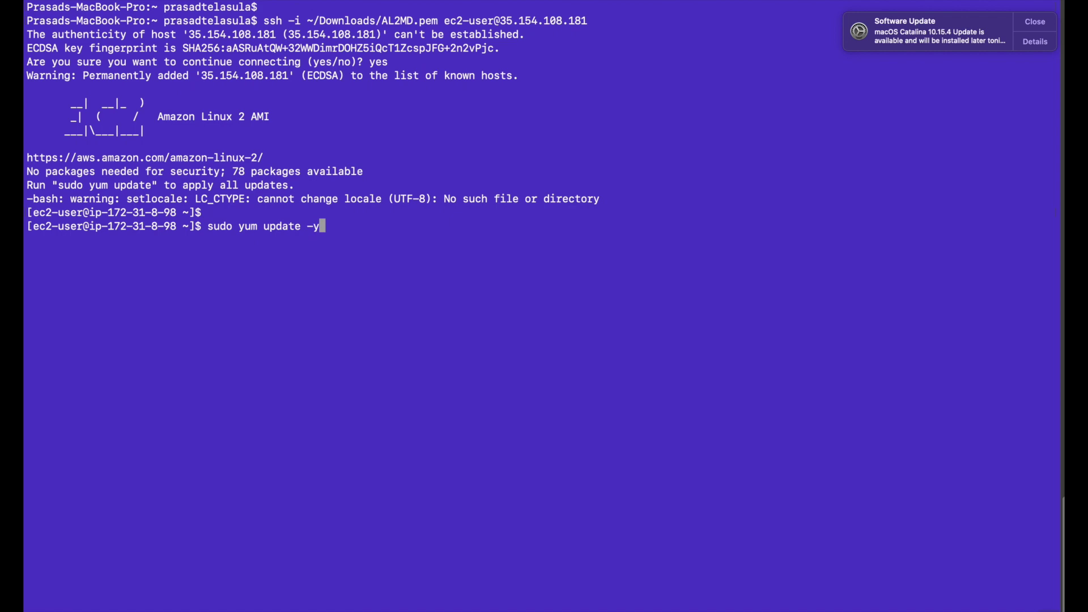
key("Return")
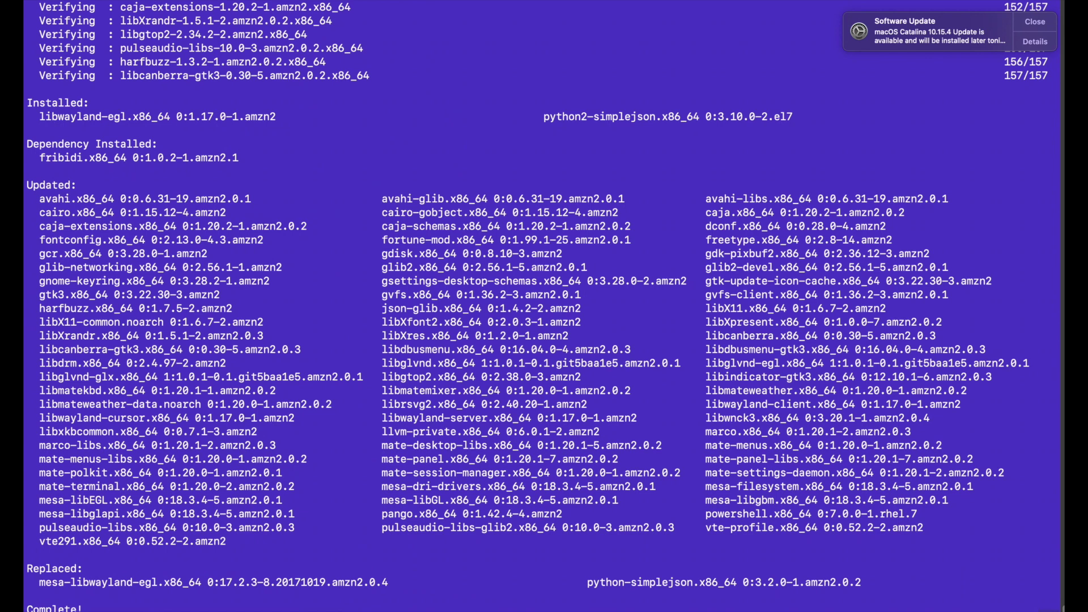
key("super+k")
key("Return")
key("Return")
key("Return")
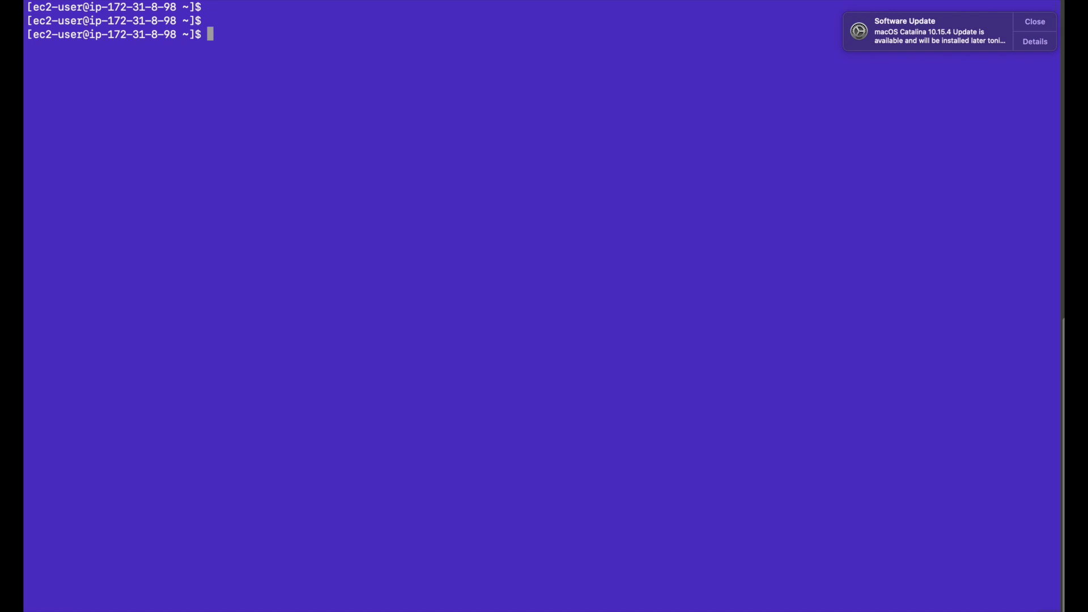
Set a new password for ec2-user with sudo passwd ec2-user
type("sudo passwd ")
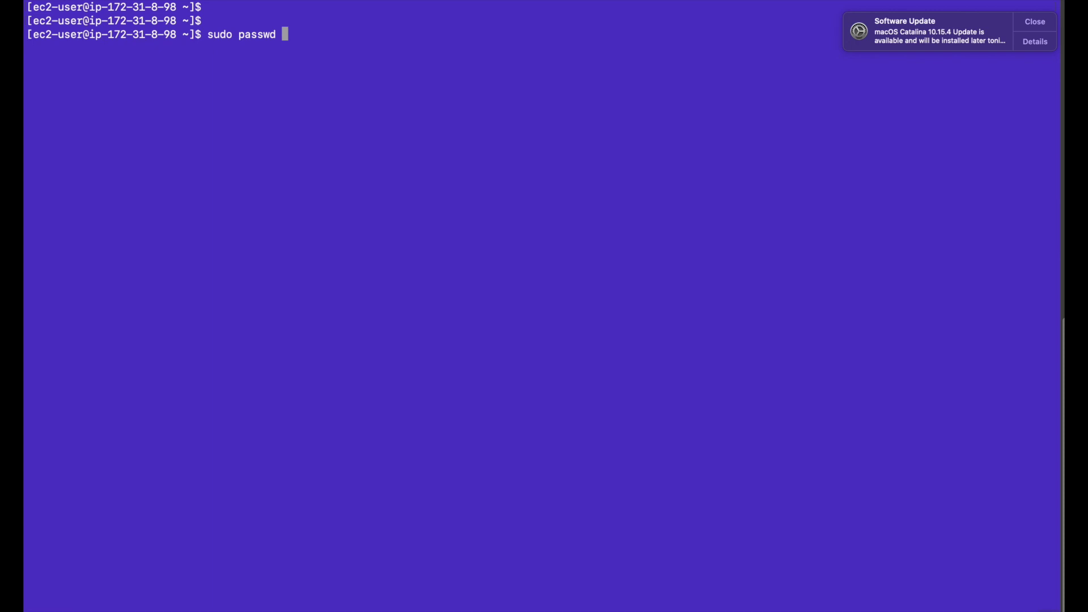
type("ec2-user")
key("Return")
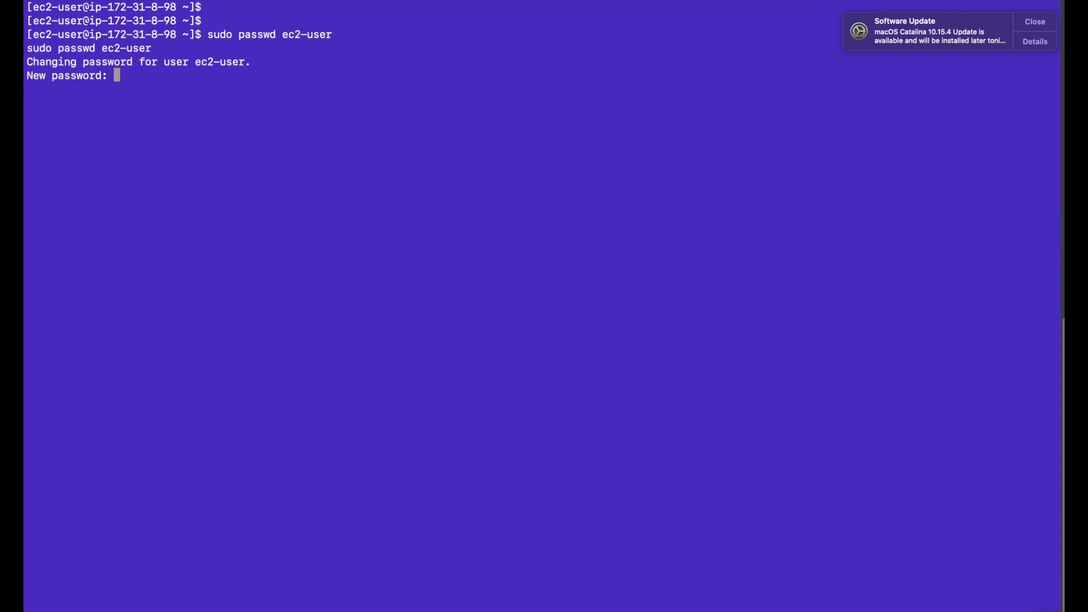
key("Return")
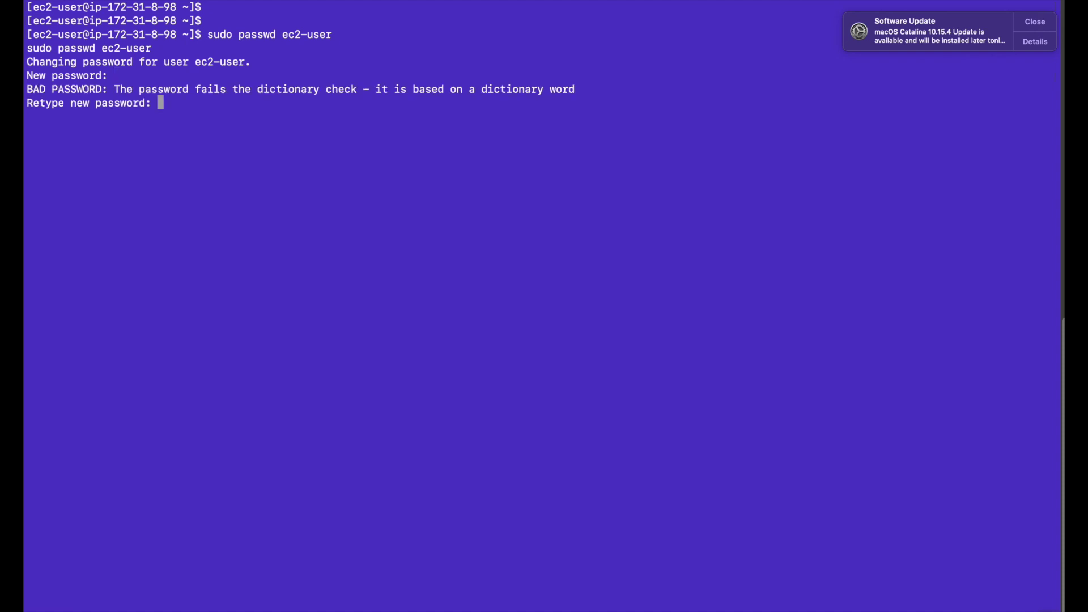
key("Return")
key("Return")
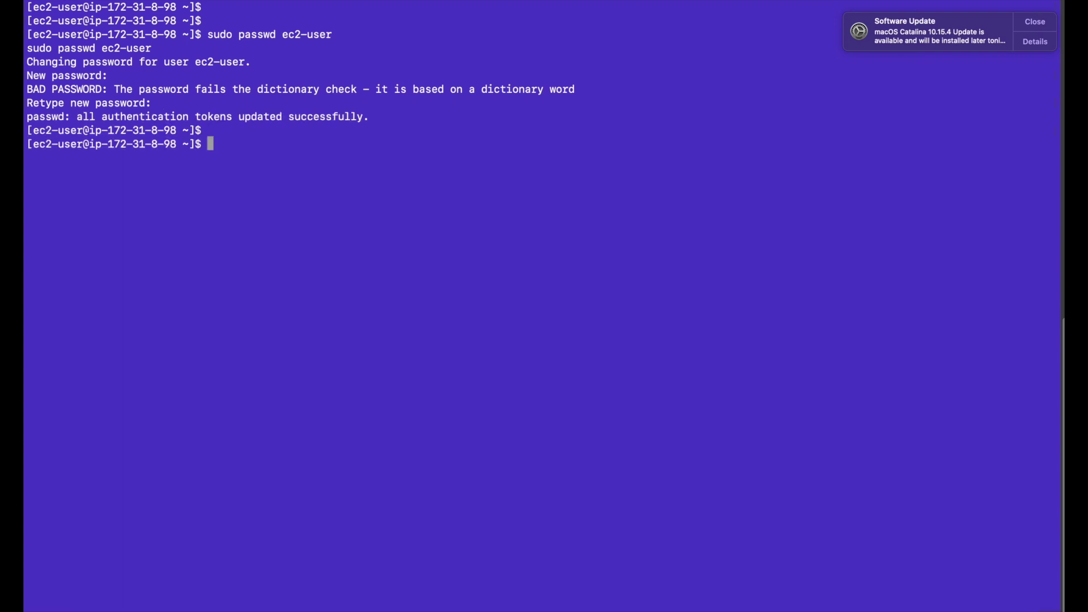
Confirm xrdp is active (running) via sudo systemctl status xrdp, then launch Microsoft Remote Desktop
type("se")
key("BackSpace")
key("BackSpace")
type("sudo systemctl")
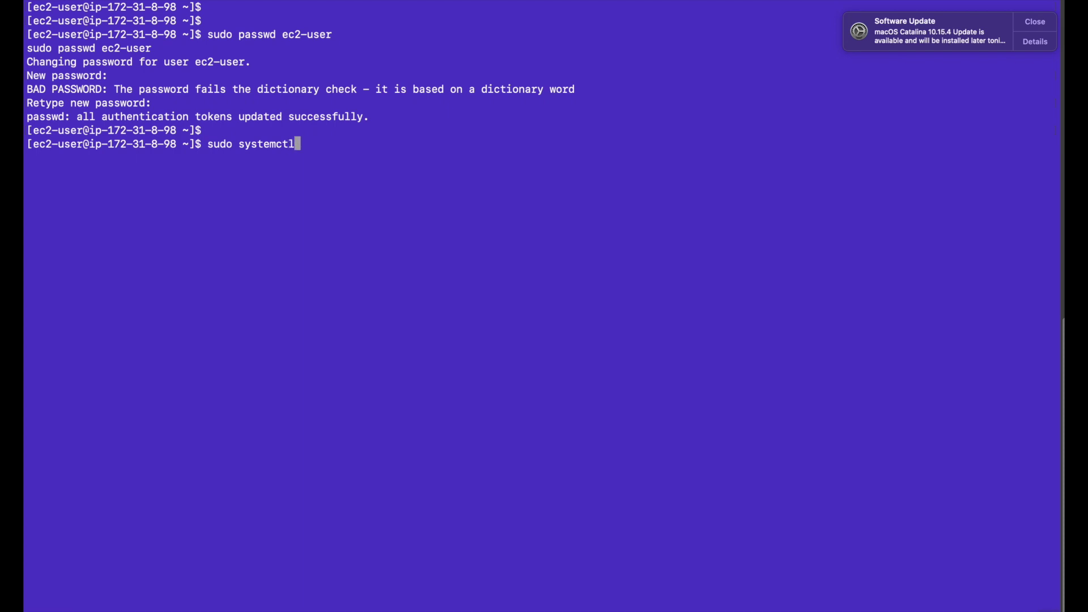
type(" status xrdp")
key("Return")
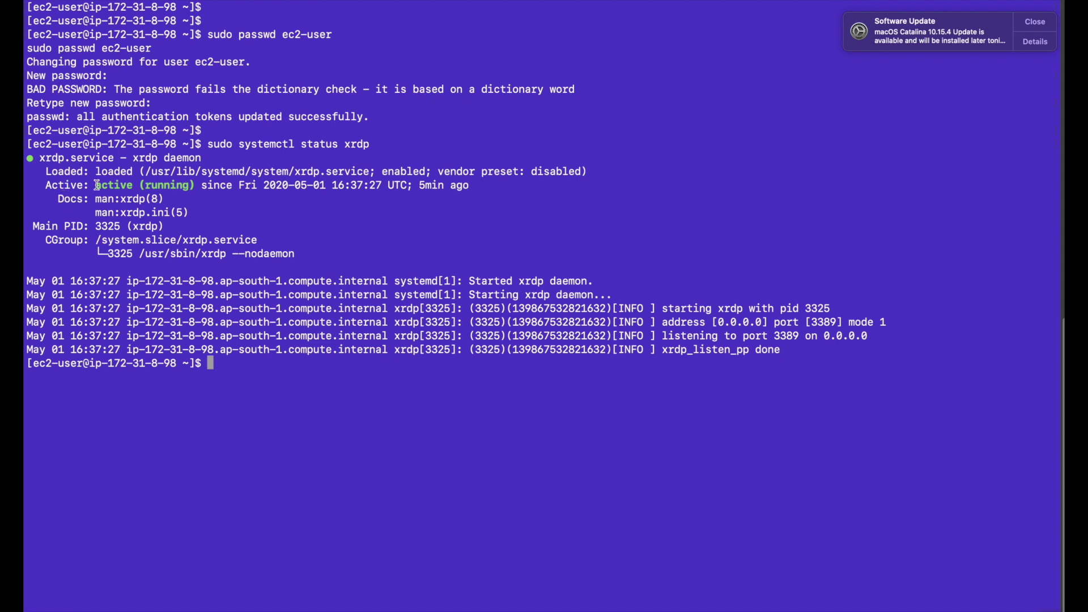
left_click_drag(96, 184, 194, 185)
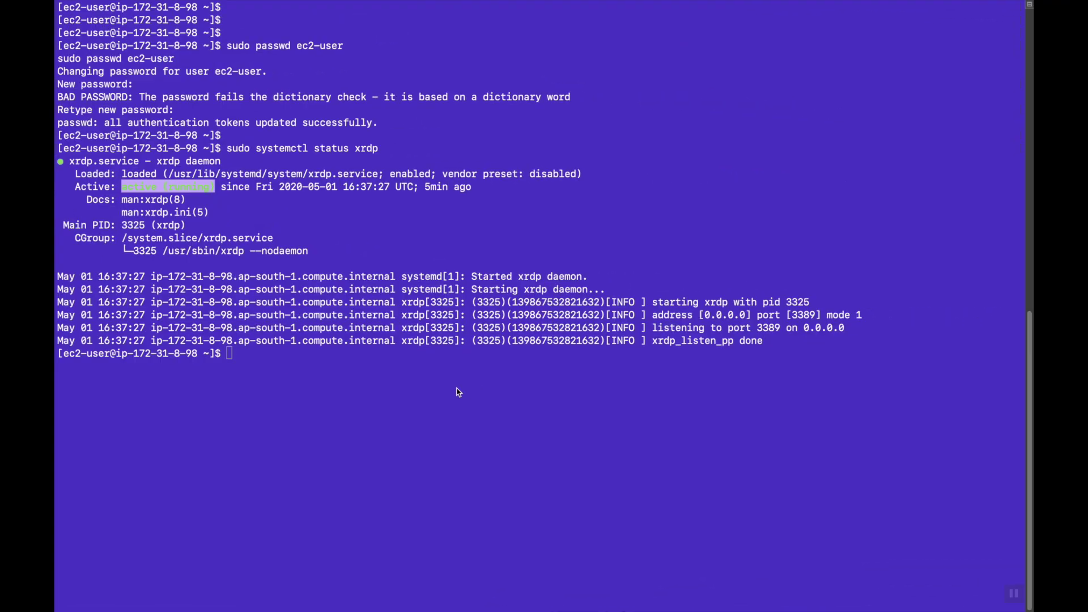
key("super+space")
key("Return")
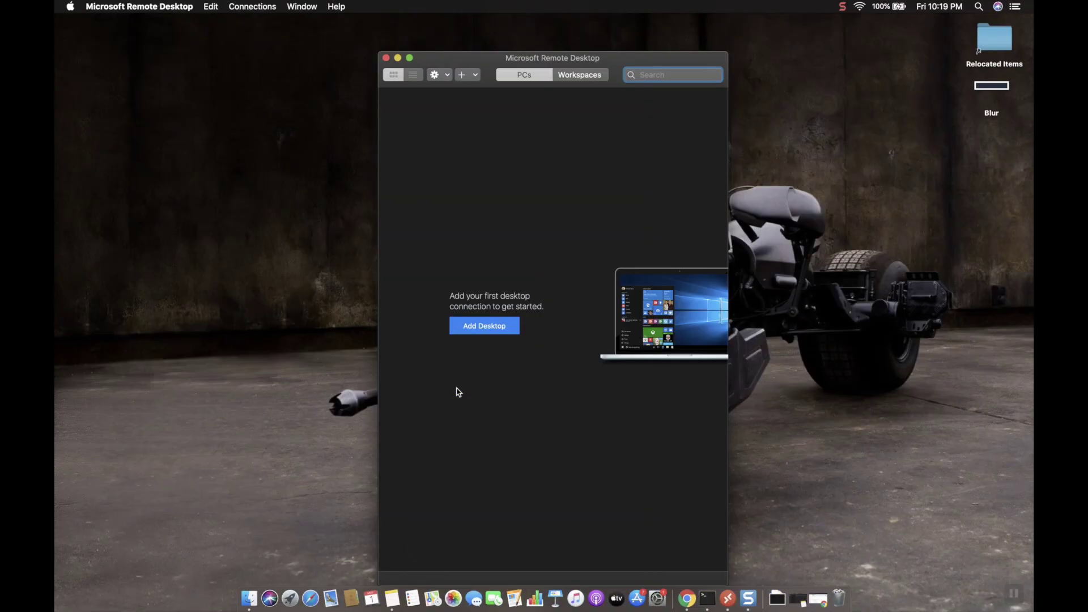
Add PC 35.154.108.181 to Saved PCs and connect to it
left_click(483, 327)
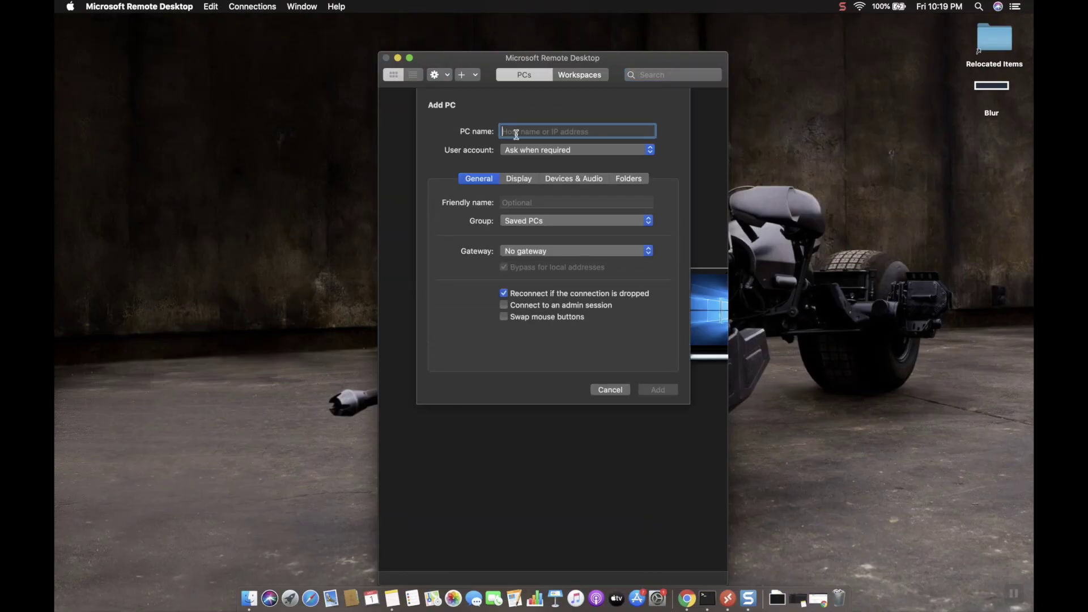
type("35.154.108.181")
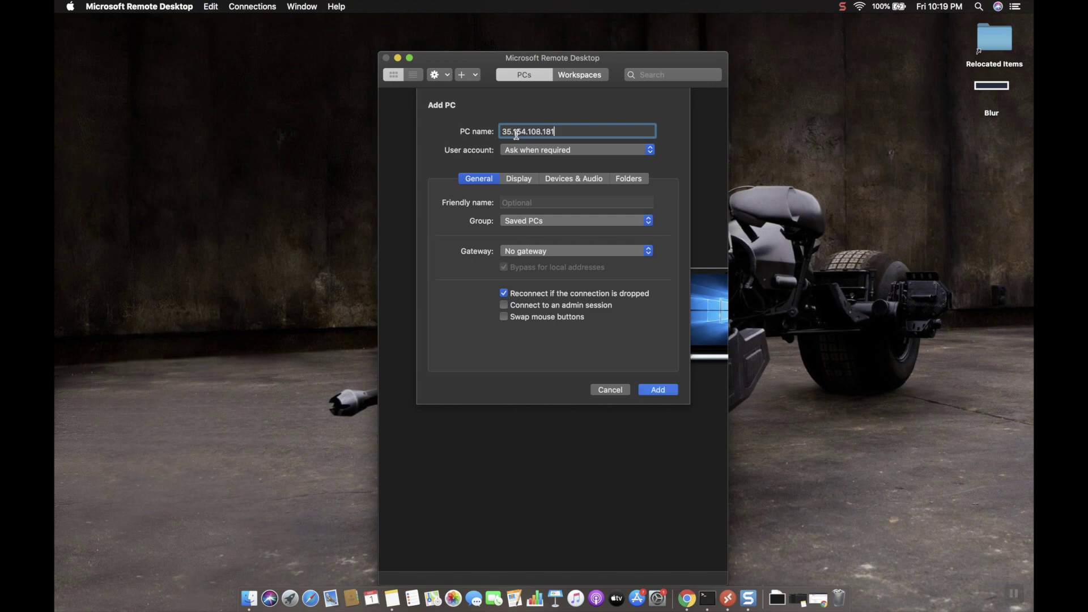
left_click(658, 391)
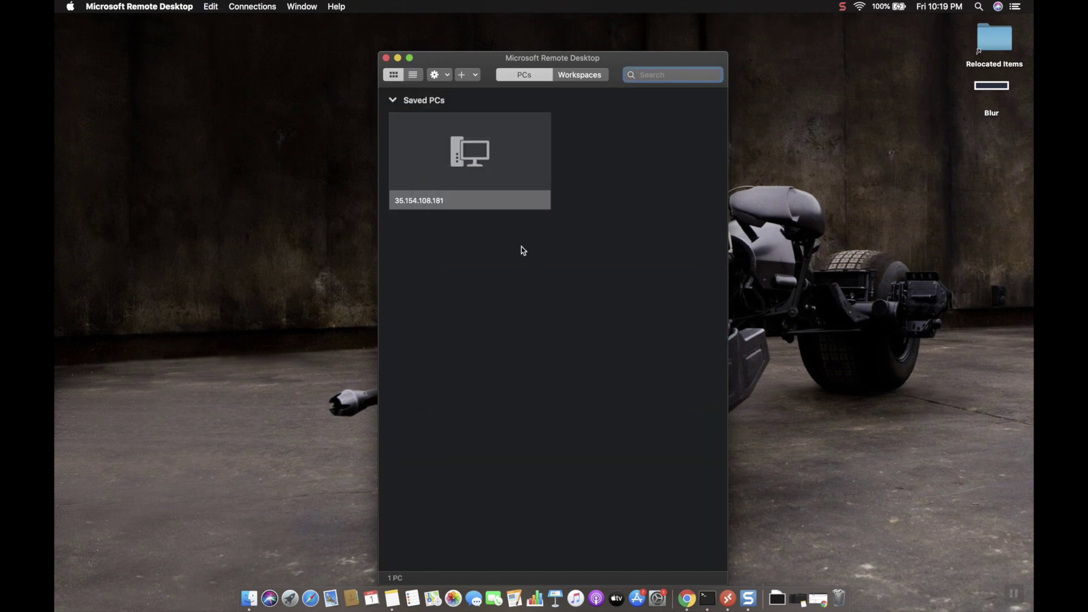
double_click(471, 162)
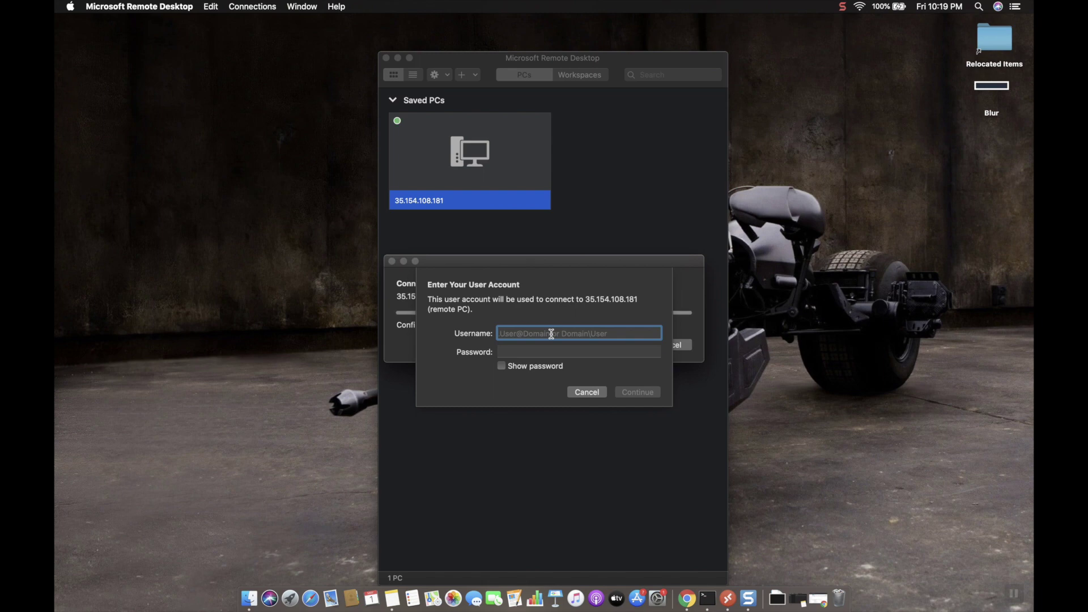
Log in as ec2-user with the account password and accept the unverified certificate
type("ec2-")
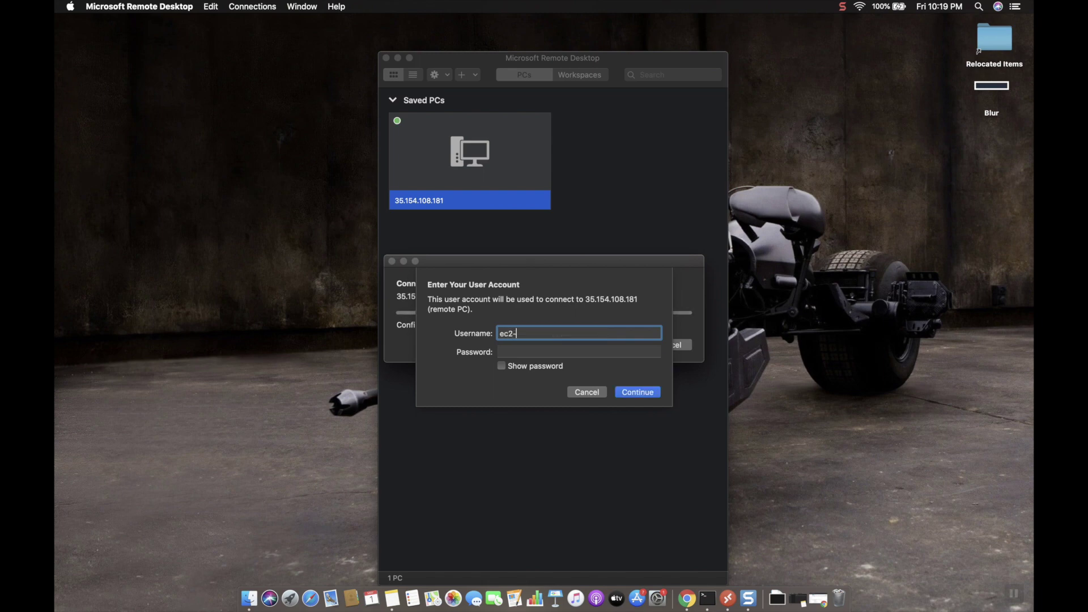
type("user")
key("Tab")
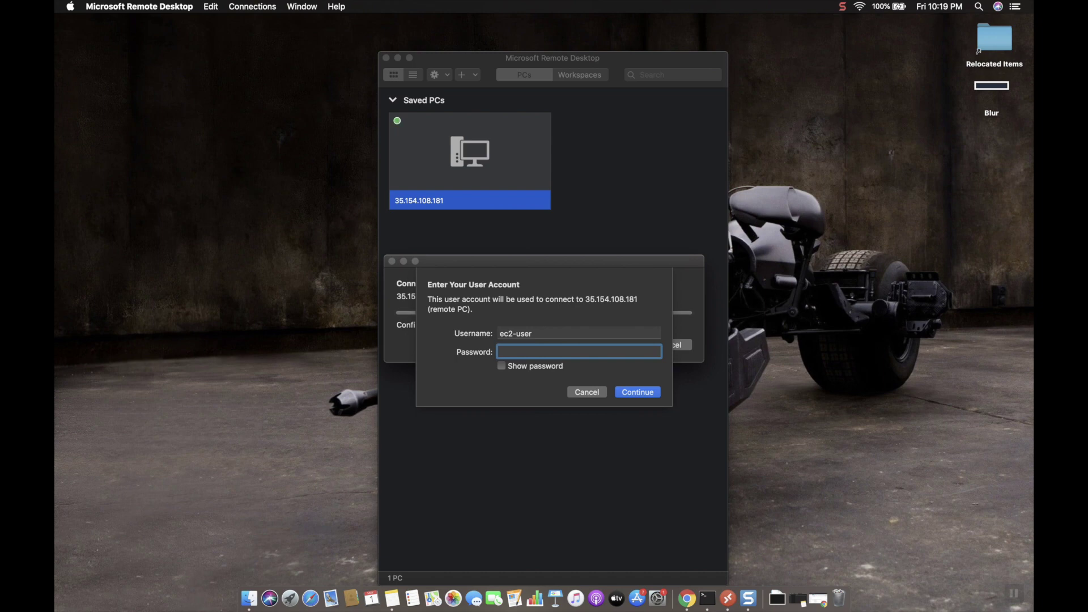
type("••••••••")
left_click(638, 394)
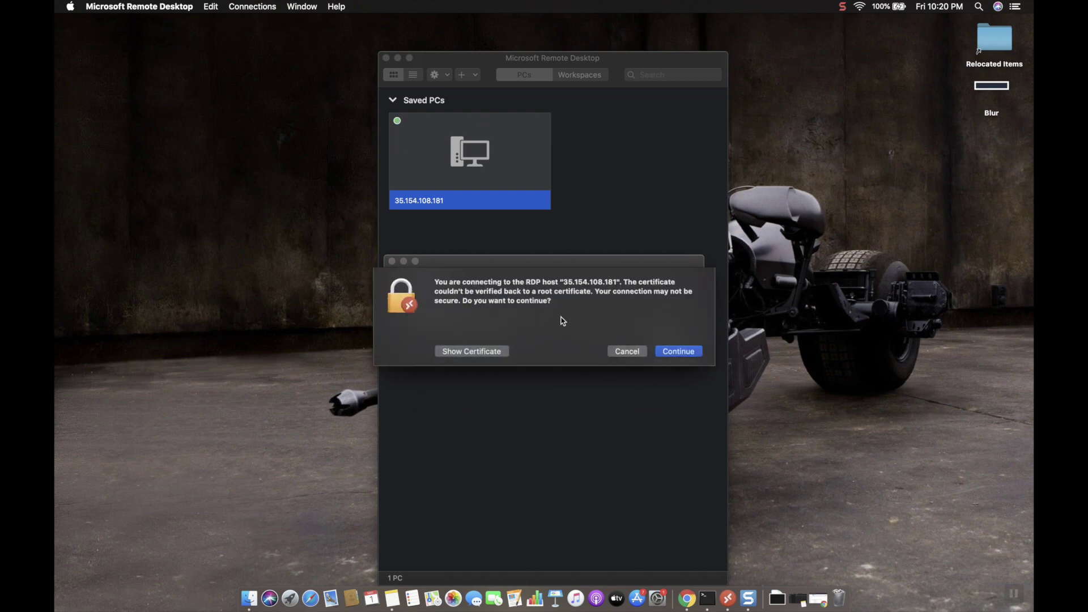
left_click(685, 354)
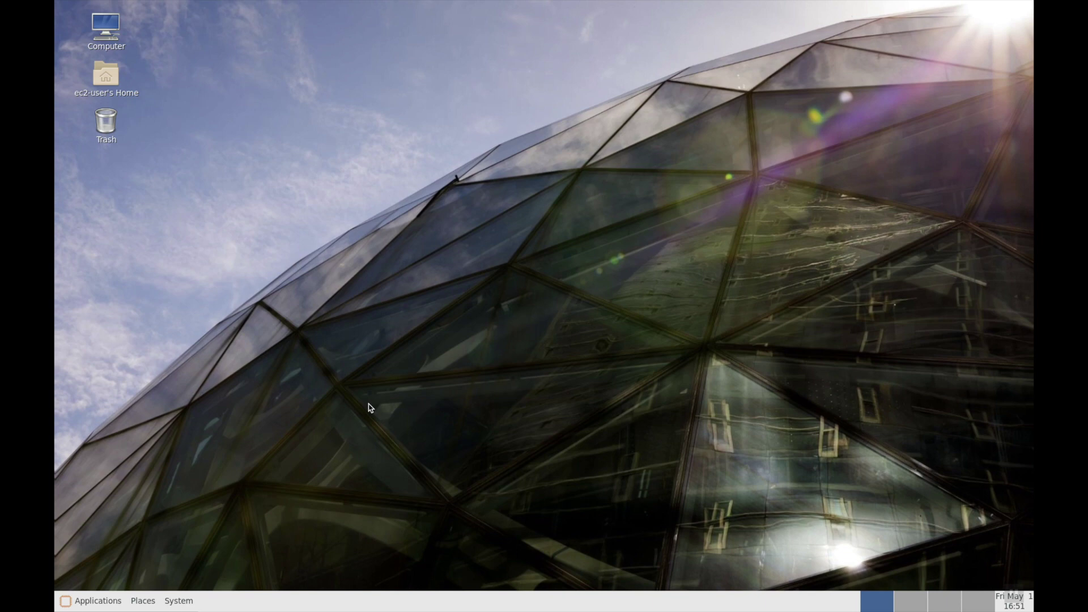
left_click(104, 83)
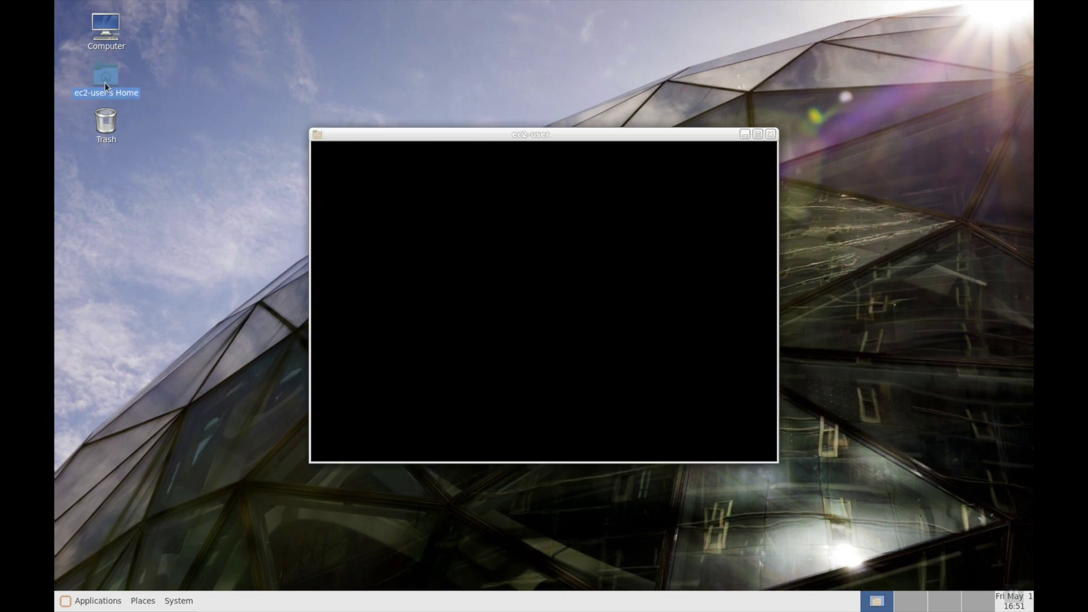
left_click(443, 228)
double_click(443, 228)
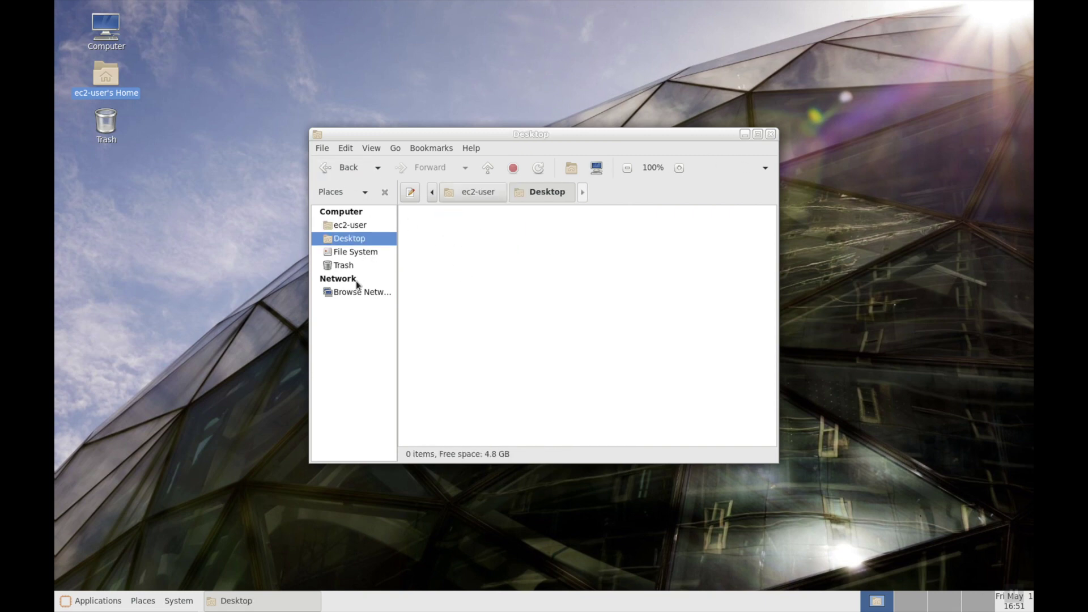
left_click(350, 225)
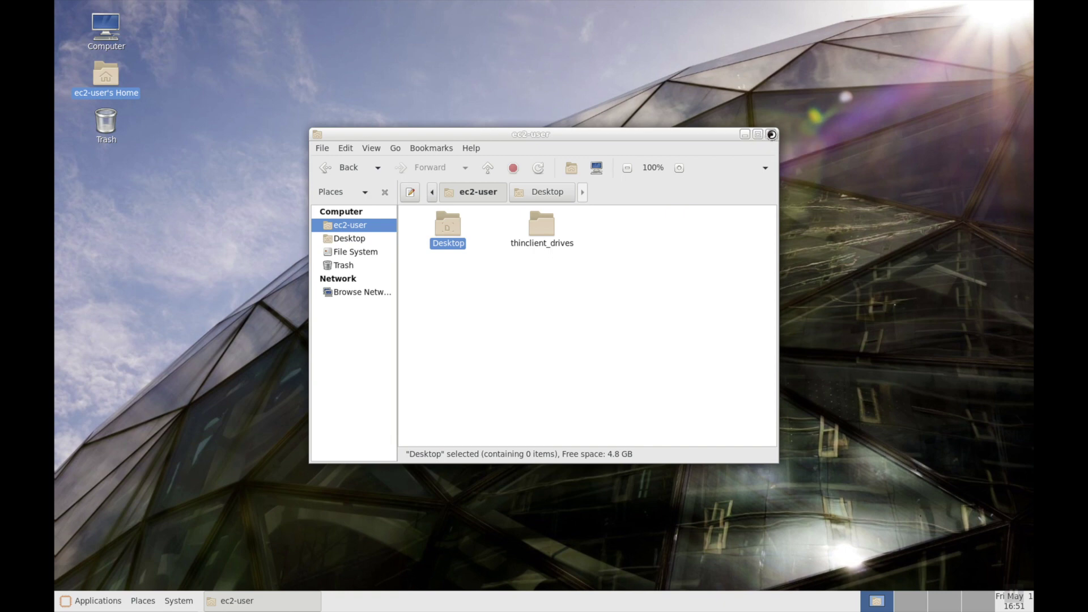
left_click(771, 134)
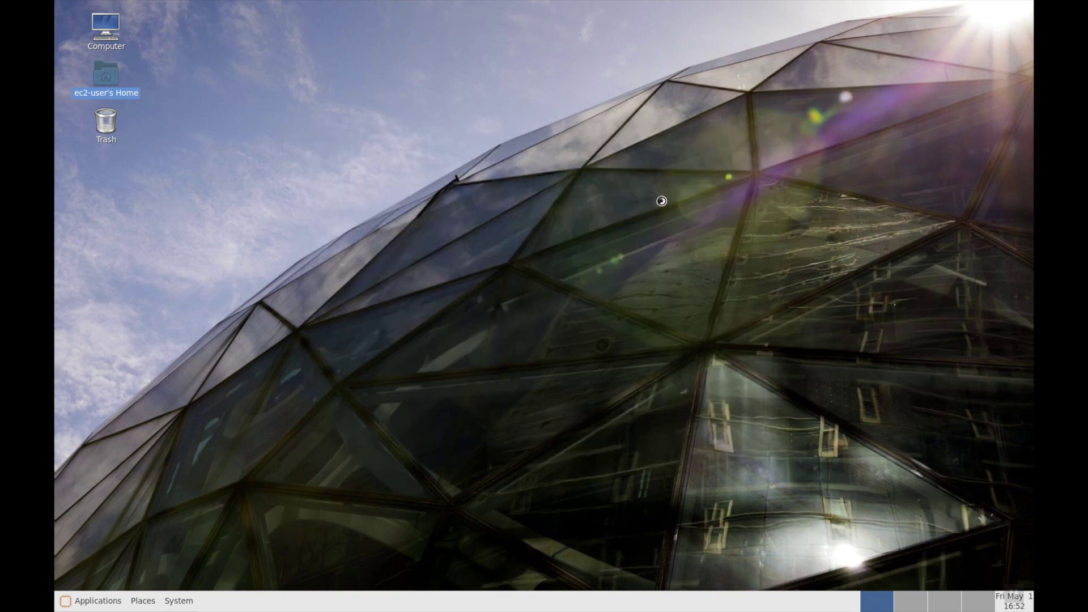
Open System > Preferences > Network Proxy to check it, then close it
left_click(177, 602)
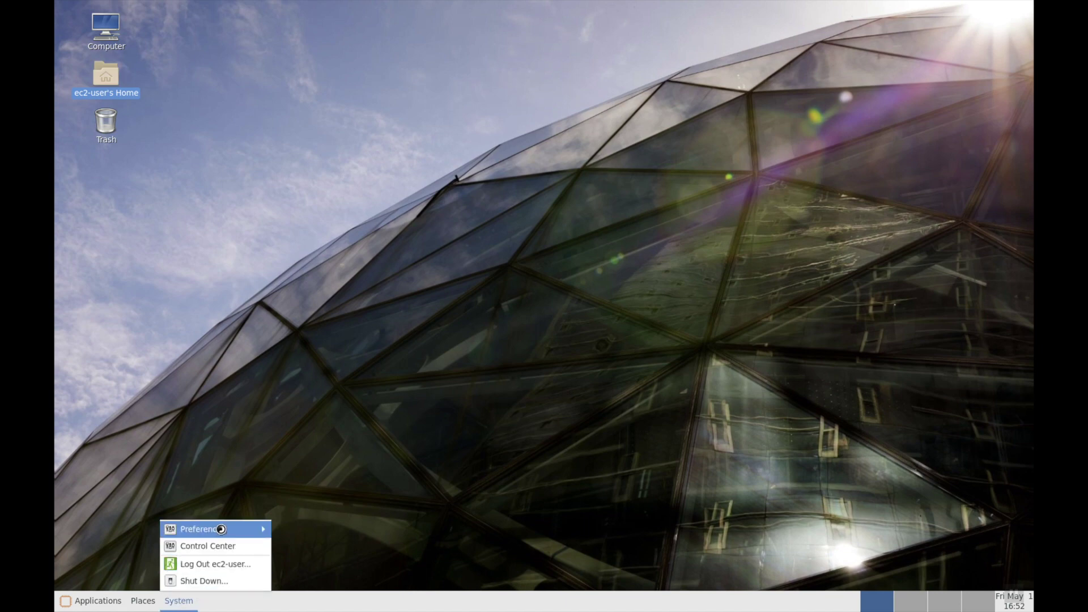
mouse_move(222, 529)
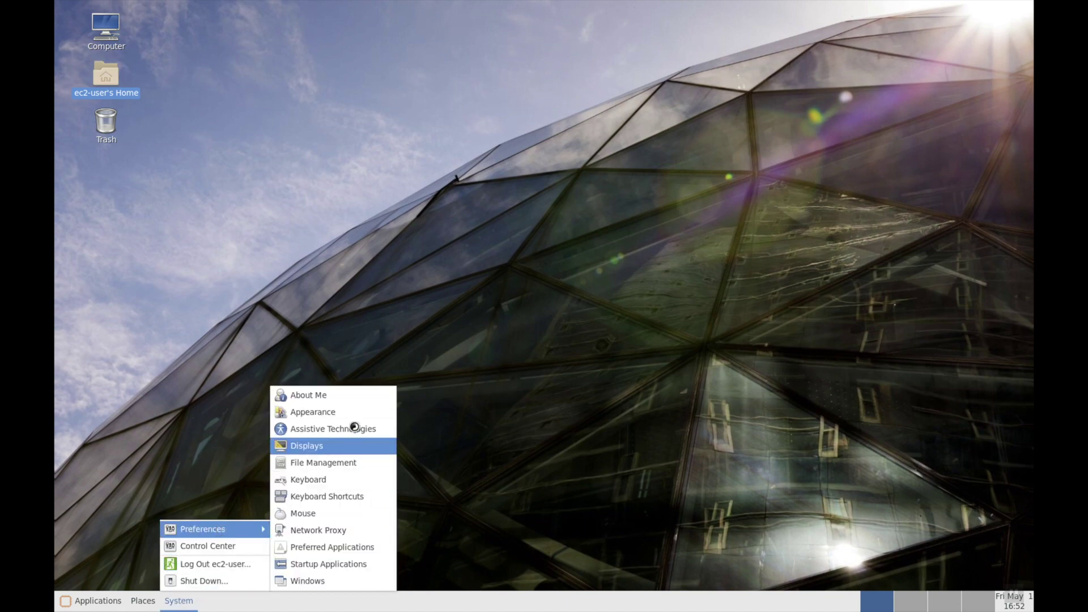
left_click(348, 528)
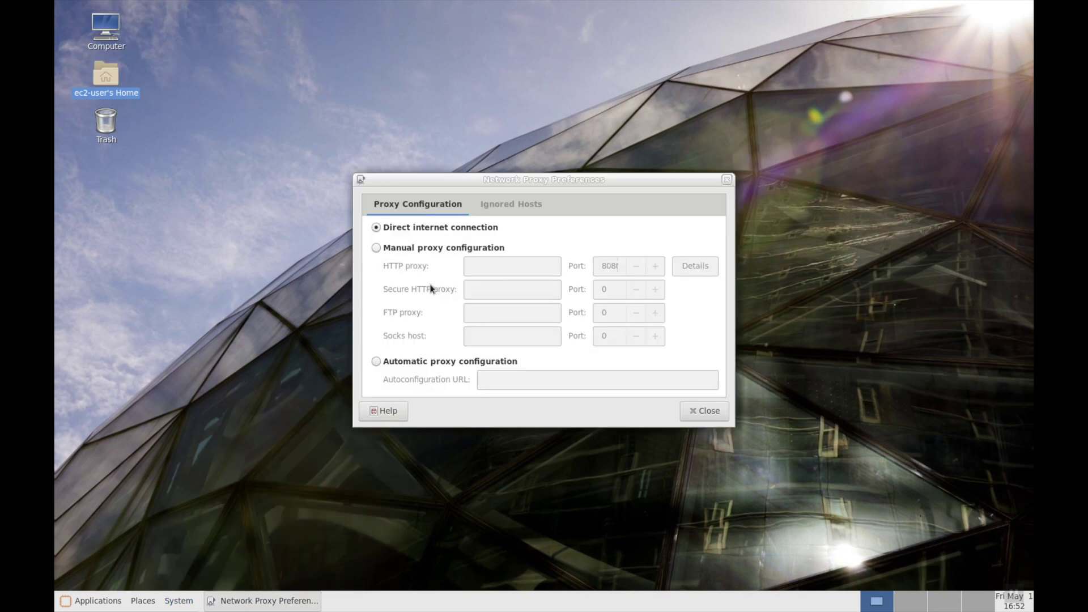
left_click(707, 411)
Launch the Chromium web browser from Applications > Internet
left_click(96, 602)
mouse_move(110, 561)
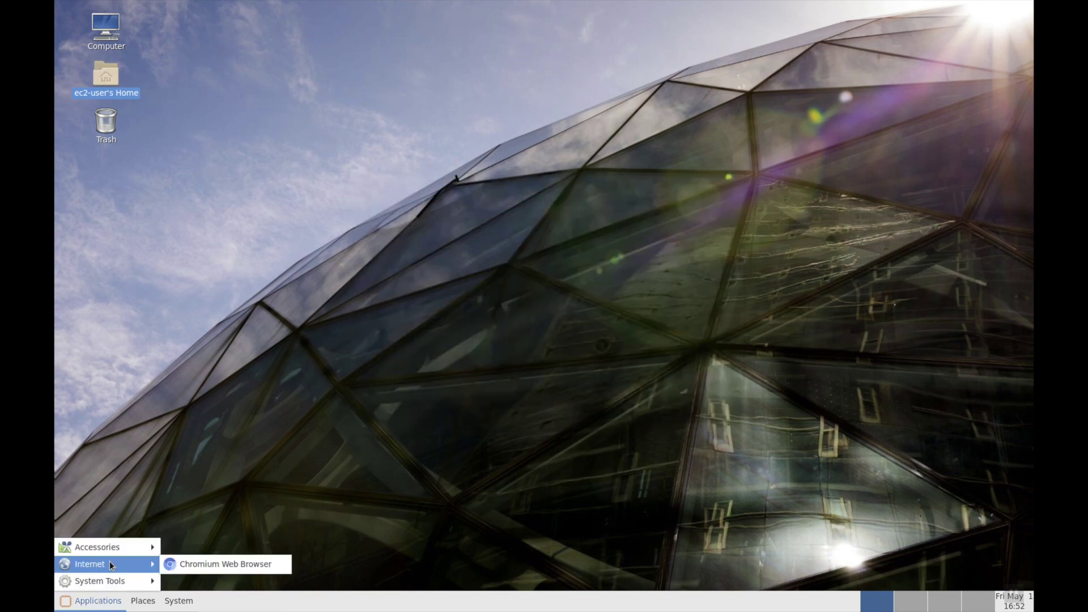
left_click(210, 565)
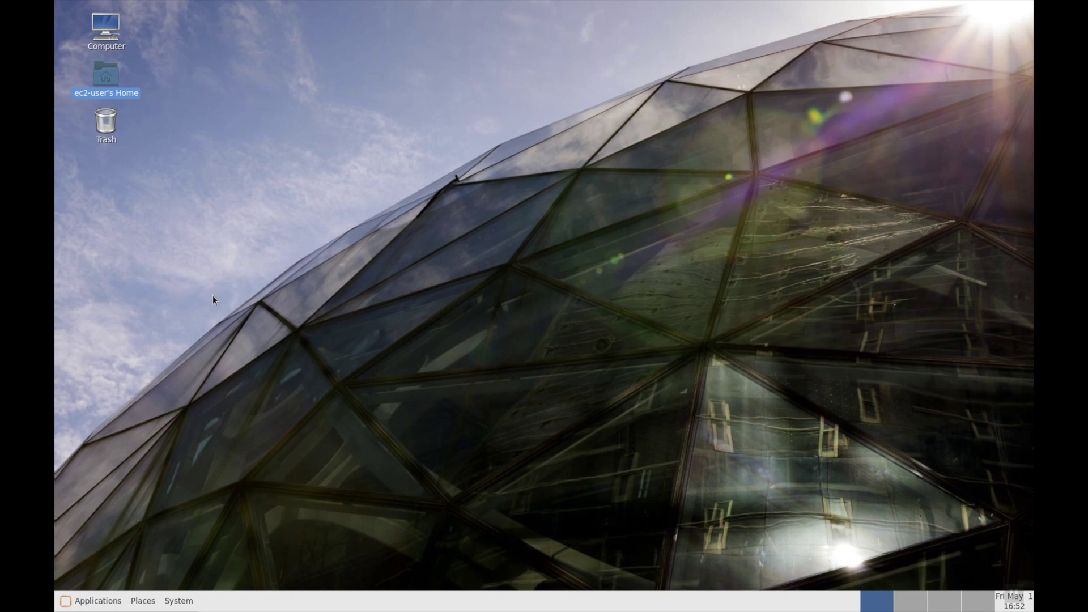
Bring up the Applications > System Tools menu with Caja and MATE Terminal
left_click(106, 605)
mouse_move(192, 601)
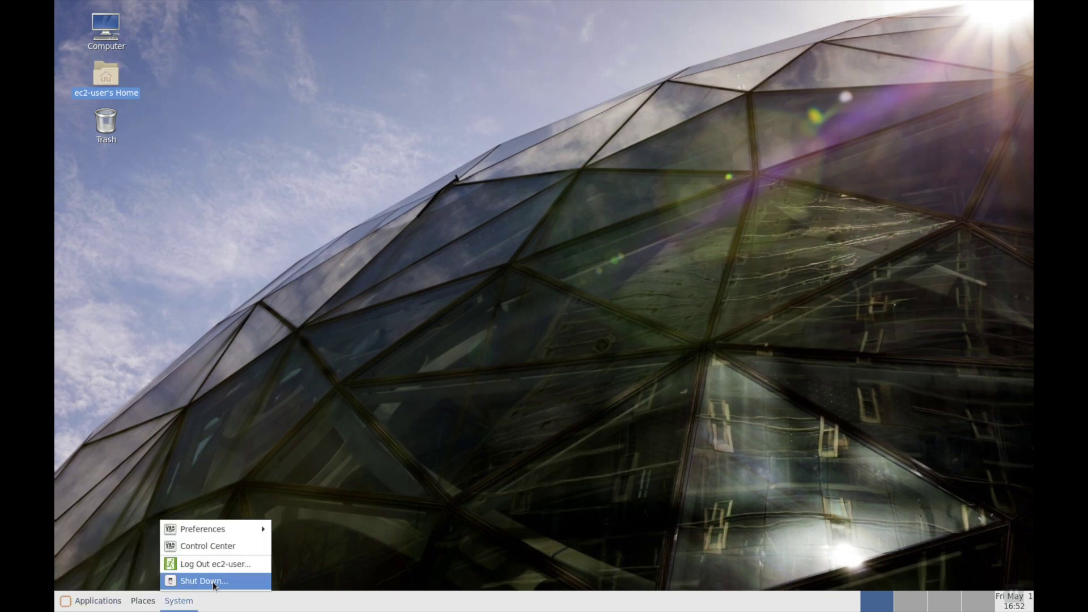
mouse_move(102, 605)
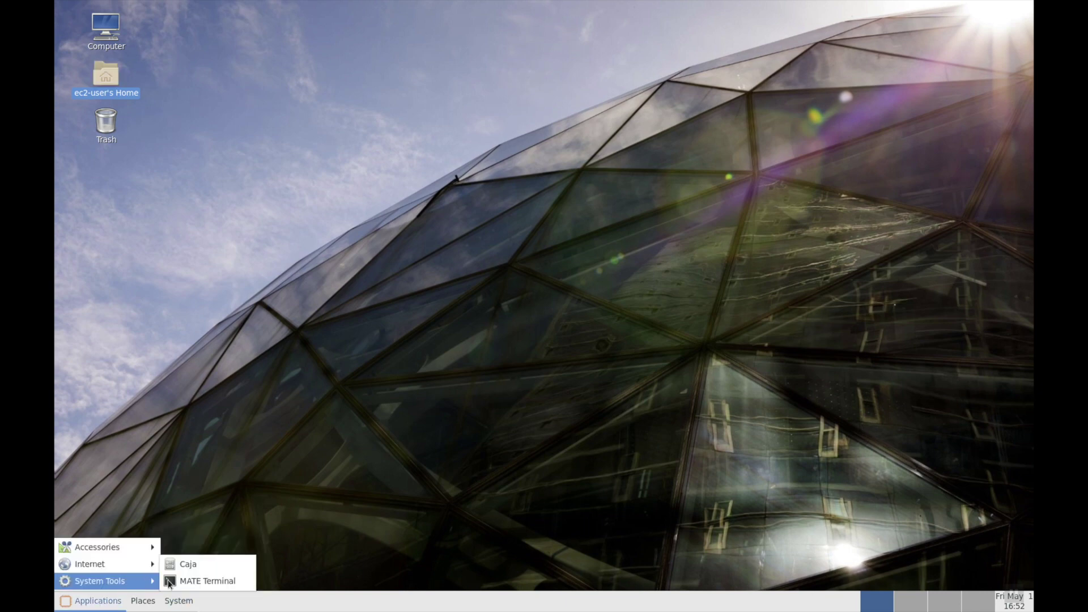
Open MATE Terminal and run ls -l and whoami
left_click(170, 581)
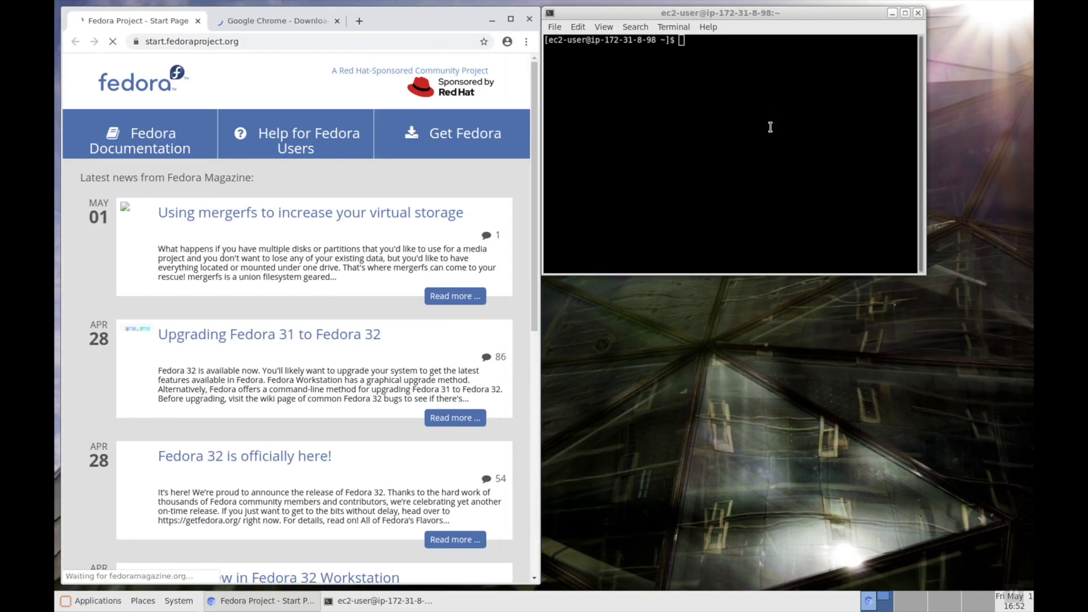
left_click(770, 127)
key("Return")
key("Return")
type("ls")
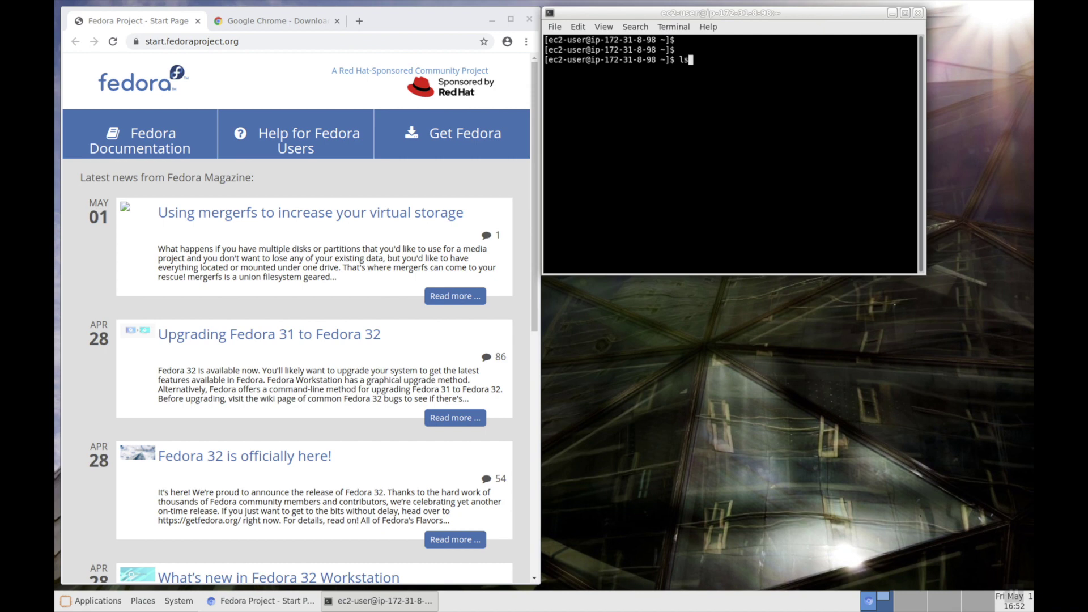
type(" -l")
key("Return")
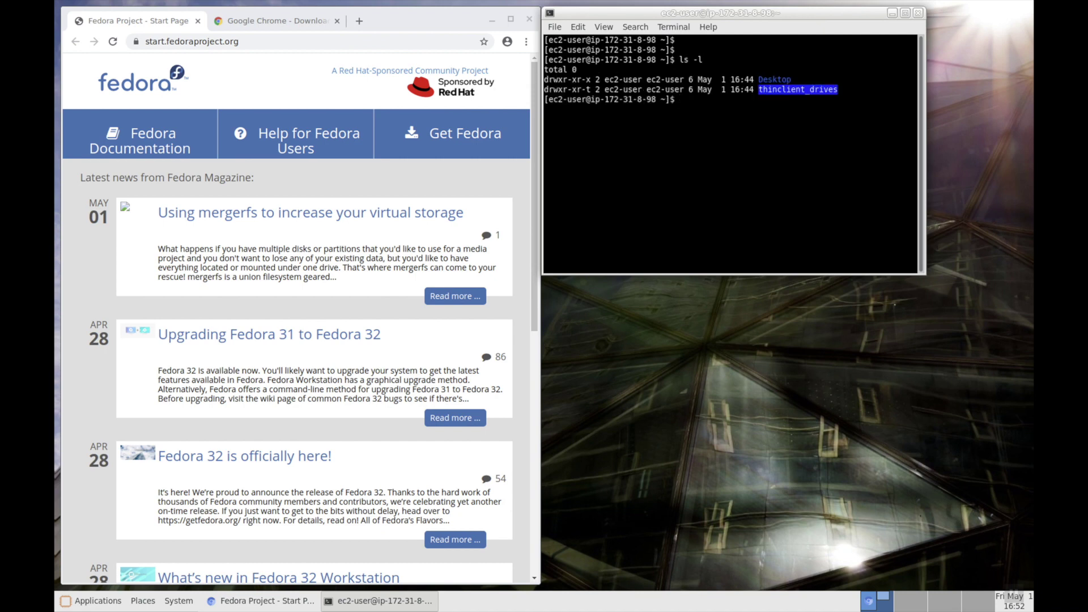
type("whoam i")
key("Return")
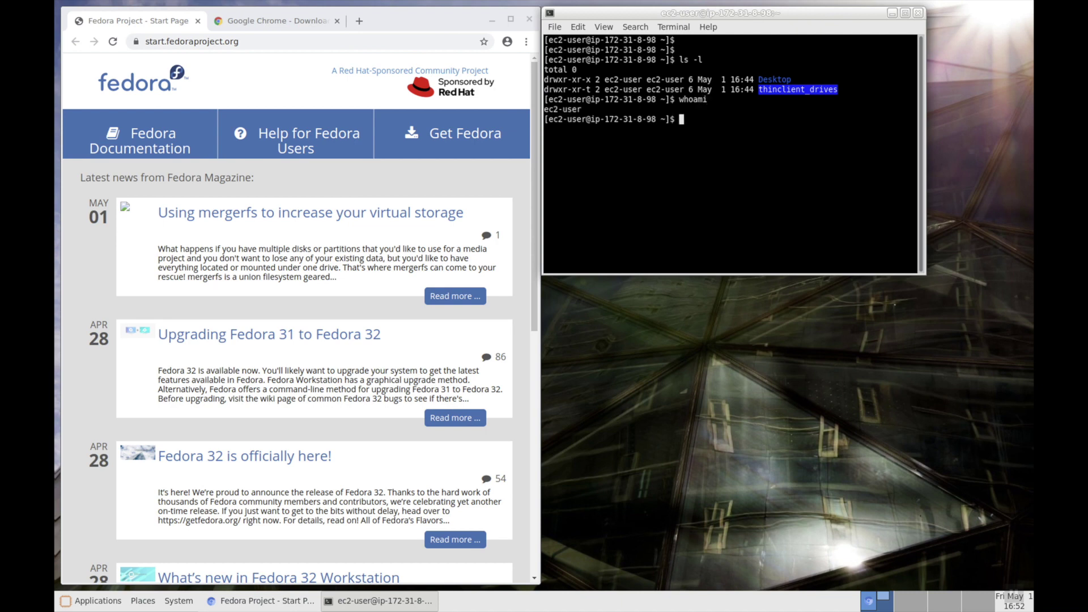
Change into /opt/ and clear the terminal screen
type("cd /op")
key("Tab")
key("Return")
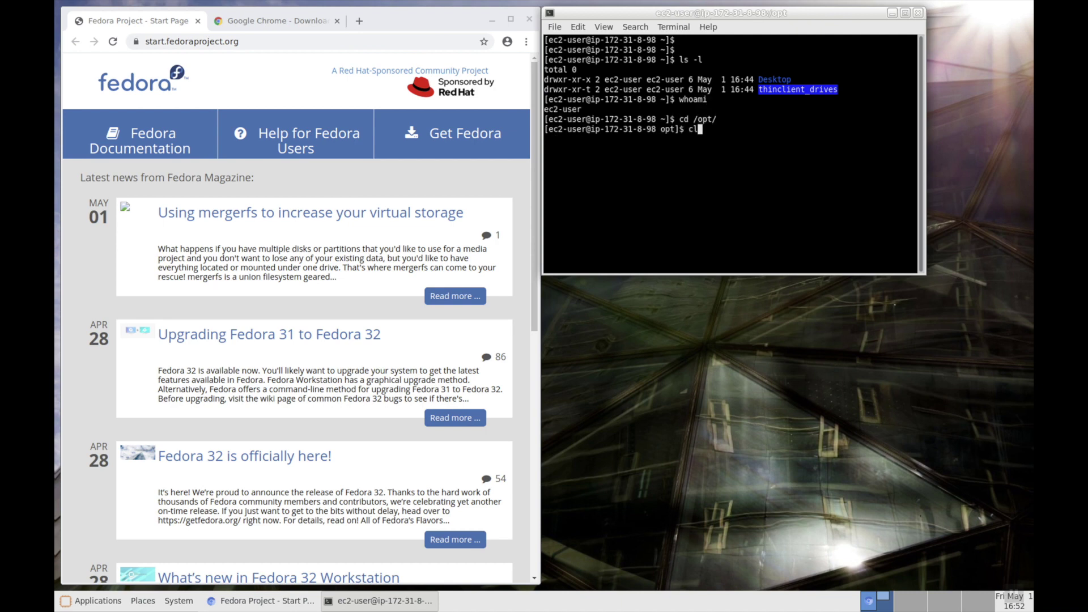
type("ear")
key("Return")
key("Return")
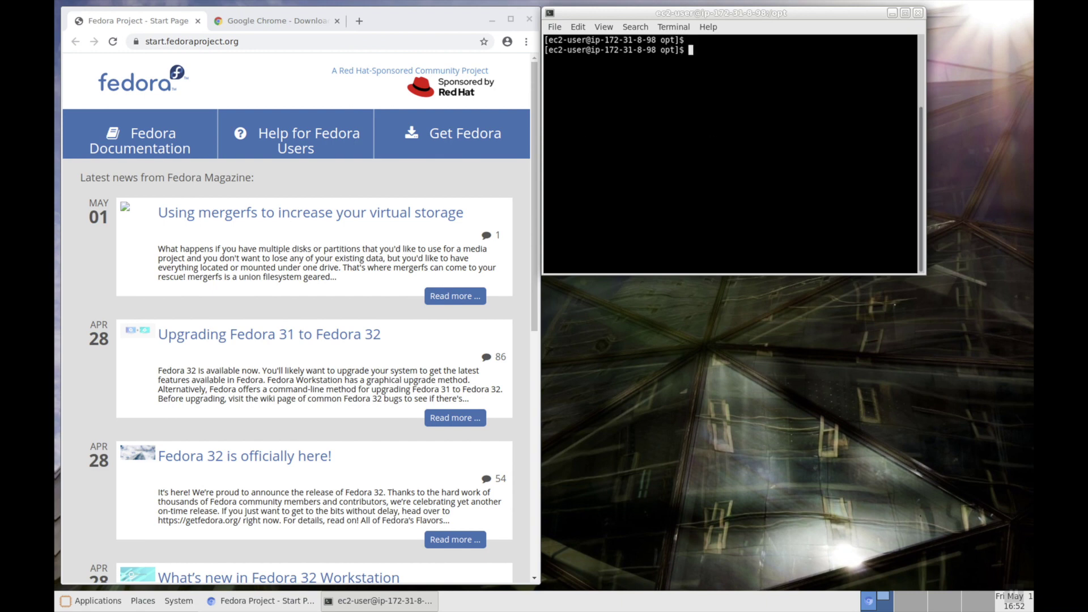
key("Return")
key("Return")
key("Return")
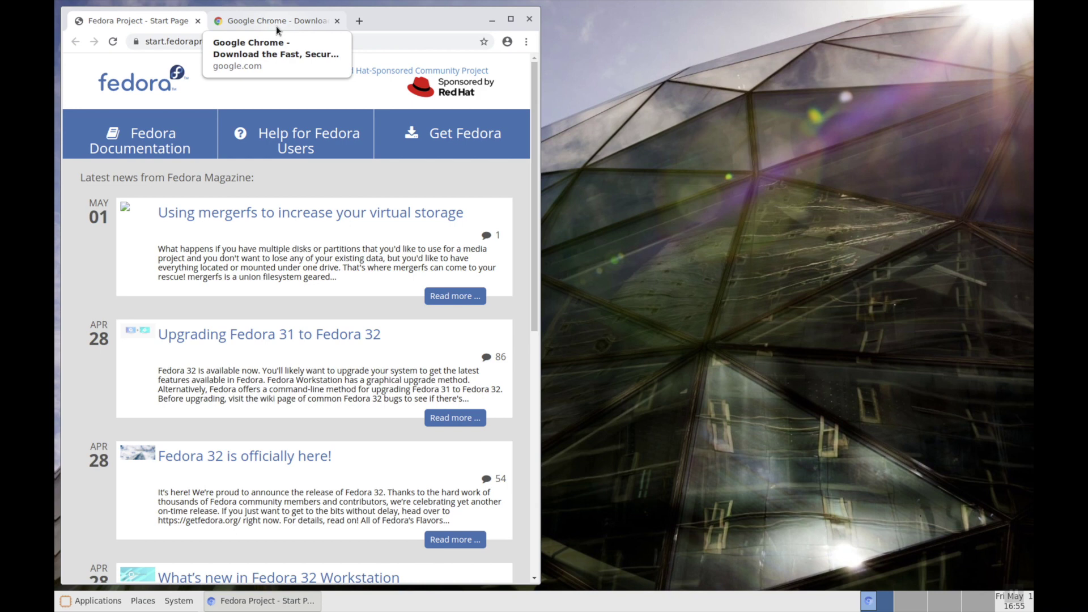
Search Google for 'download vscode' from the Chrome download tab
left_click(277, 27)
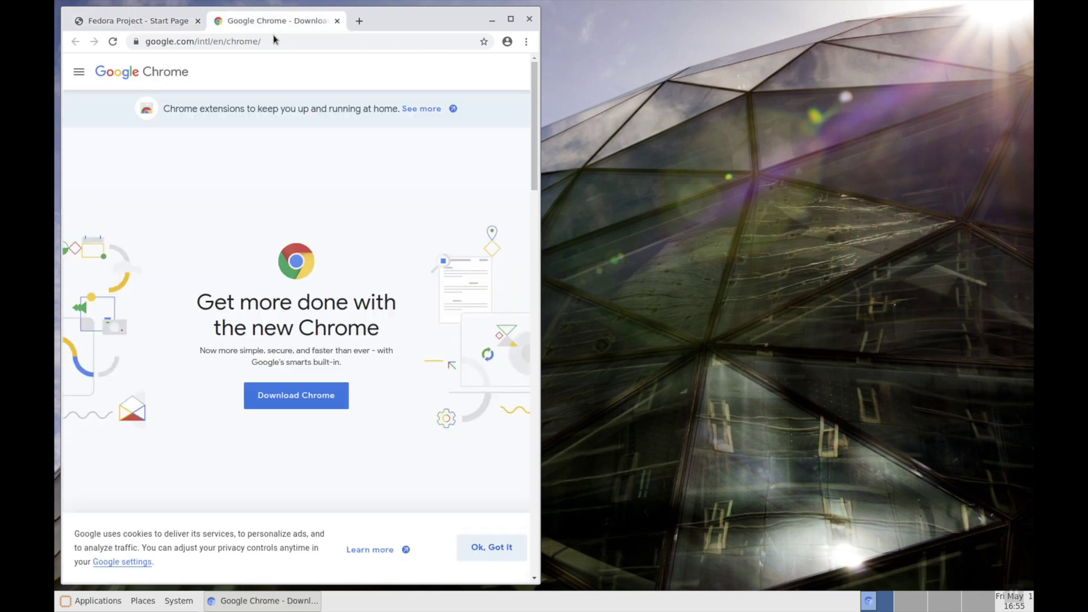
left_click(272, 38)
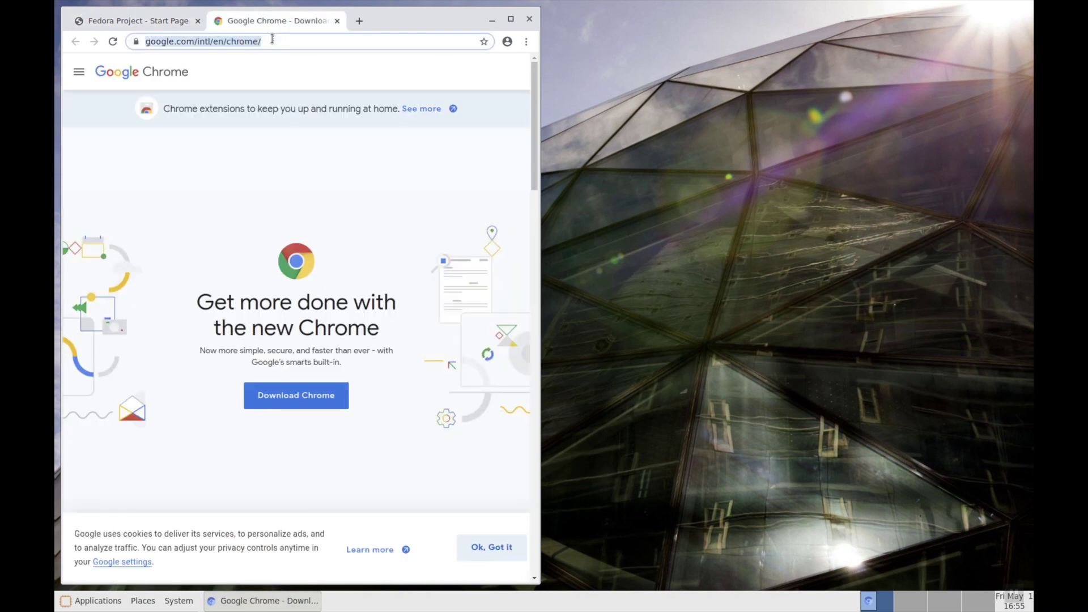
type("download ")
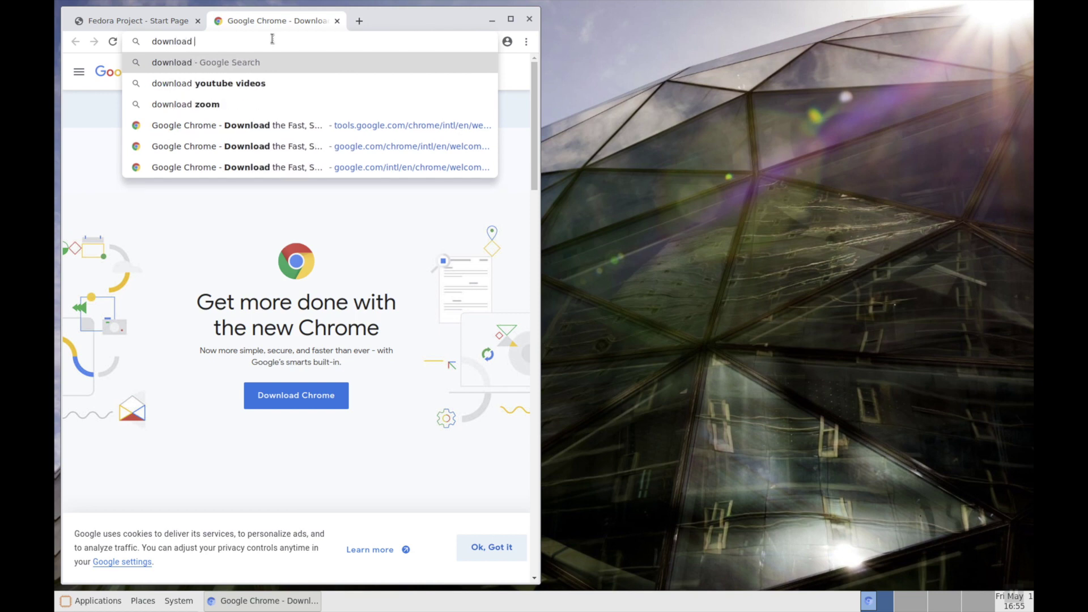
type("vscode")
key("Return")
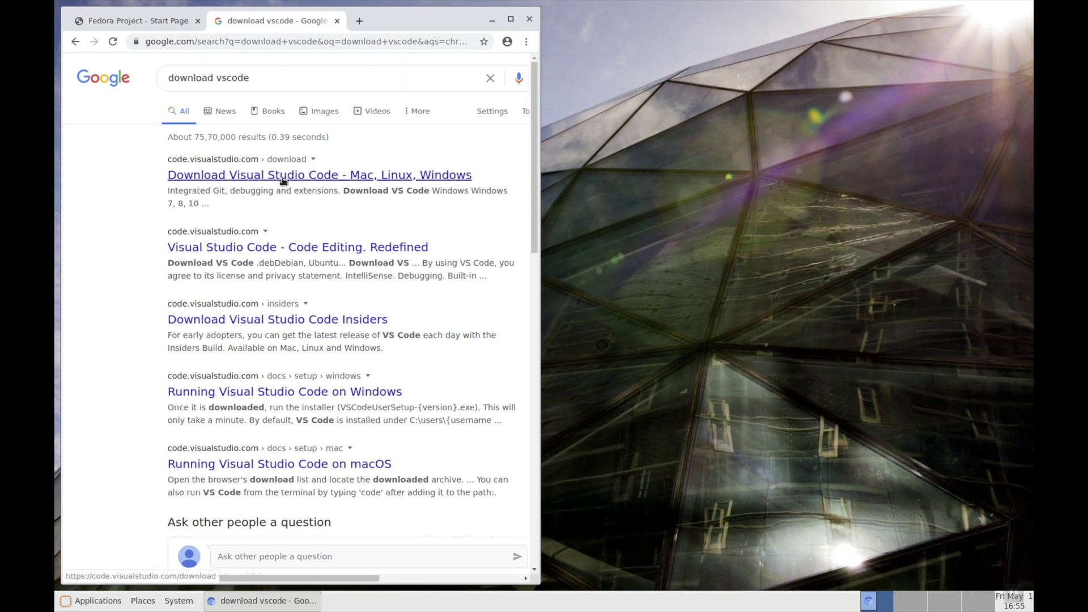
Open code.visualstudio.com/download and download the 64-bit Linux .tar.gz archive
left_click(283, 179)
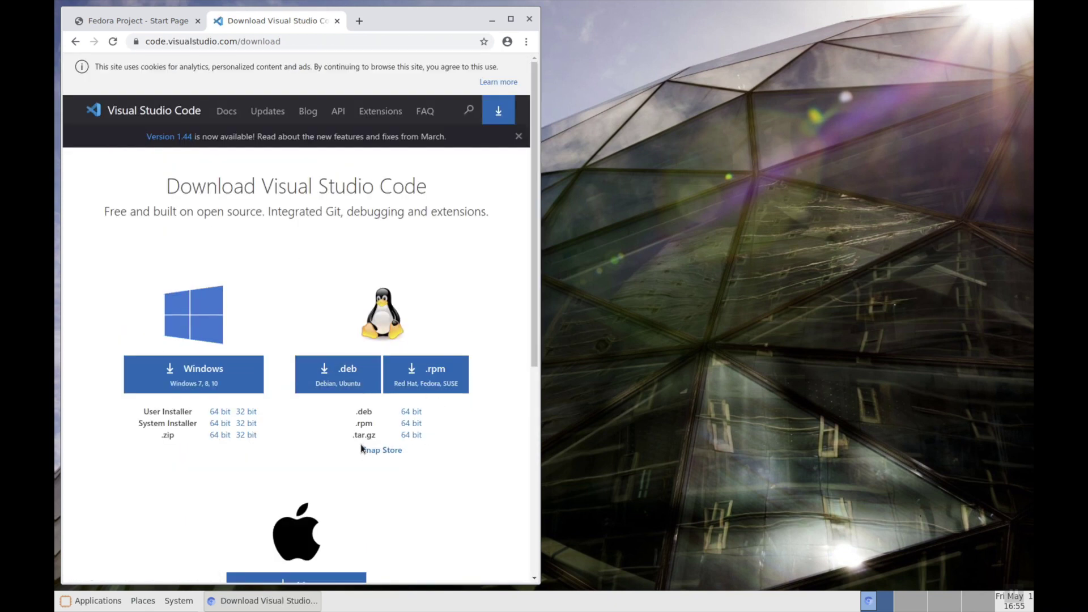
left_click(412, 436)
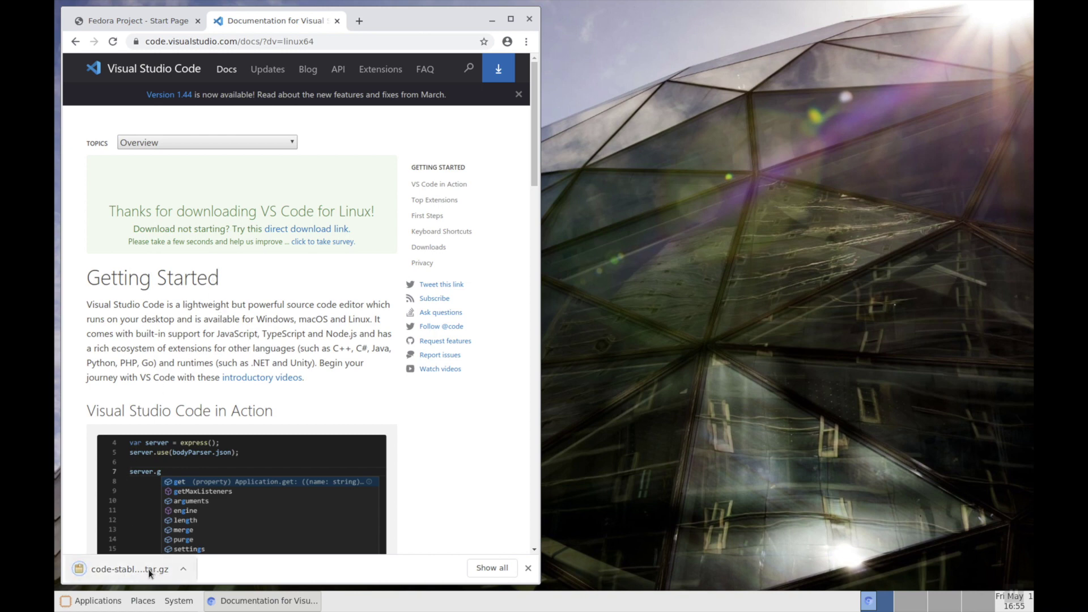
left_click(98, 602)
Launch a fresh MATE Terminal window from Applications > System Tools
mouse_move(143, 600)
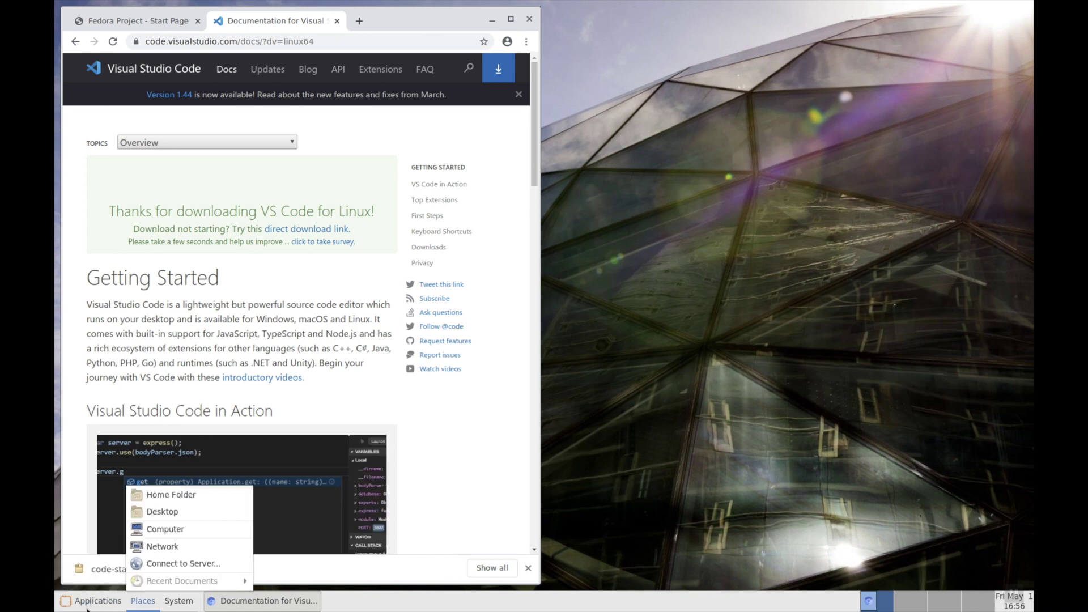
left_click(123, 589)
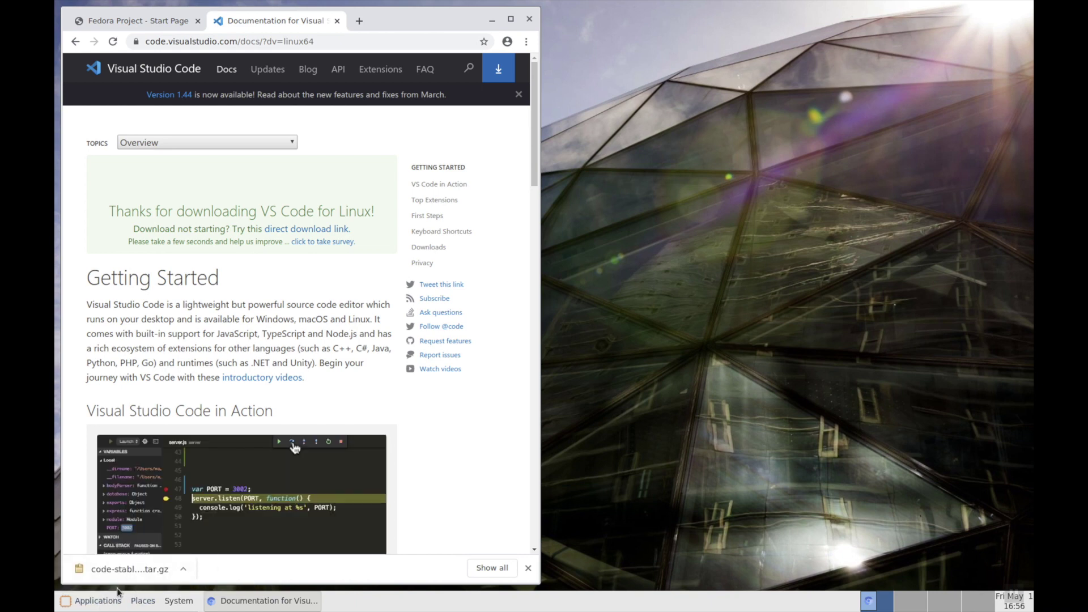
left_click(96, 603)
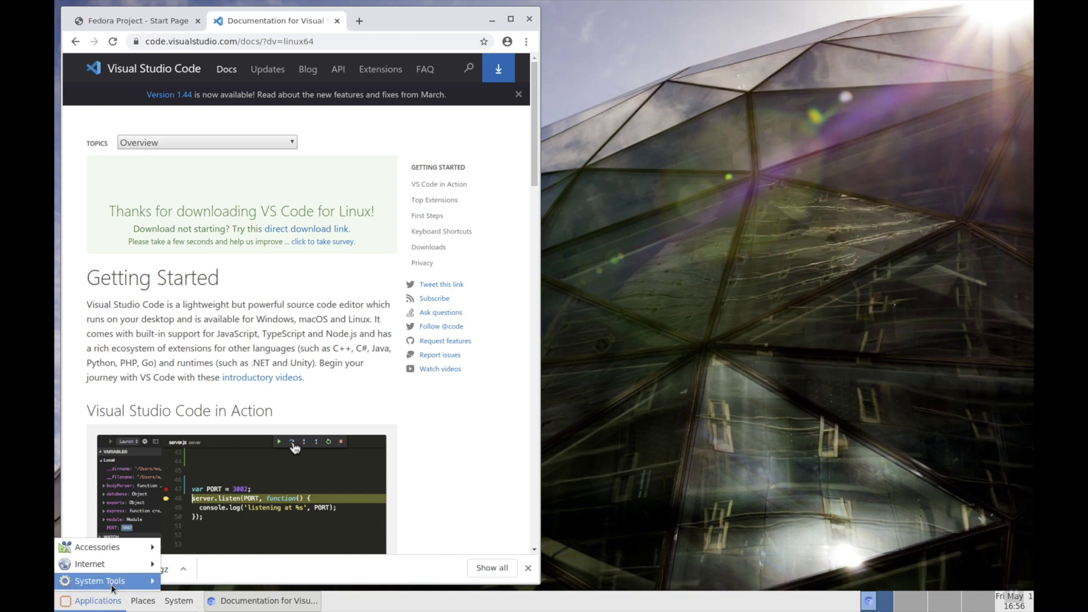
mouse_move(142, 581)
left_click(187, 582)
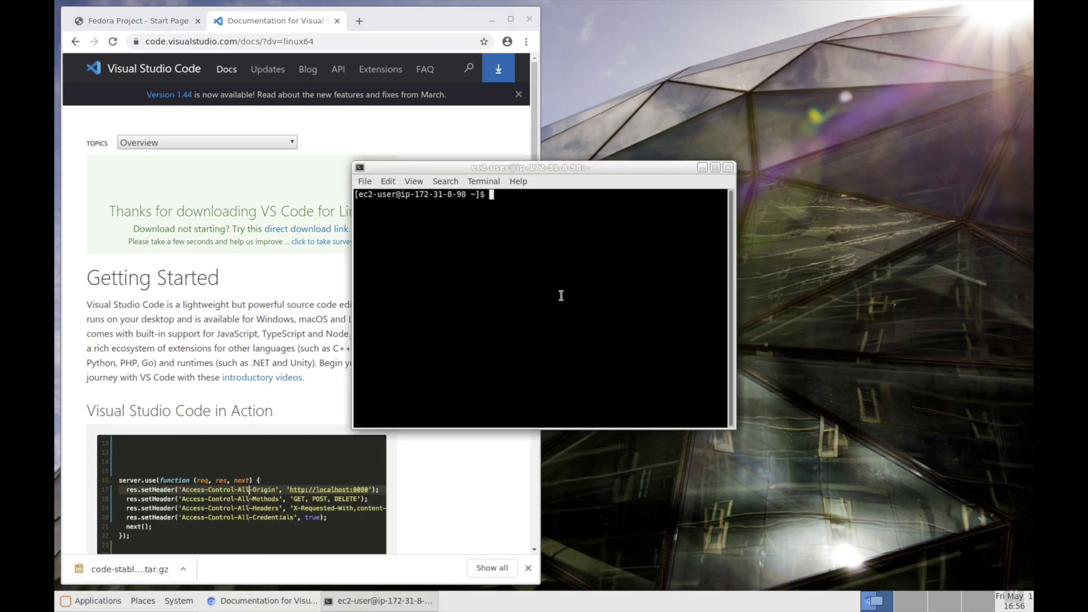
left_click(365, 183)
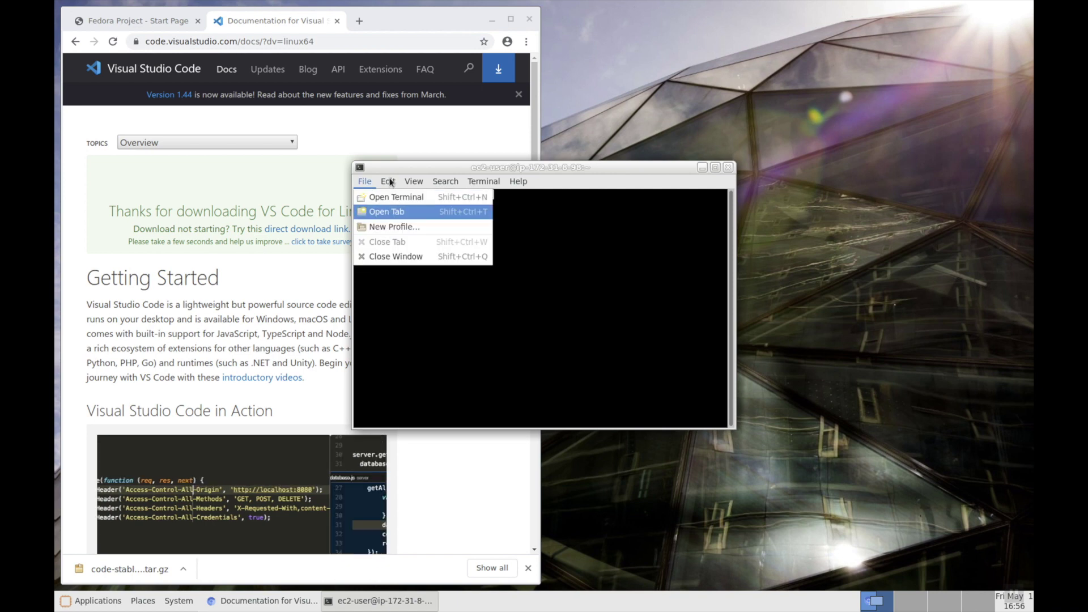
key("Escape")
Switch the Default profile from the system fixed-width font to Monospace Regular, size 18
left_click(389, 182)
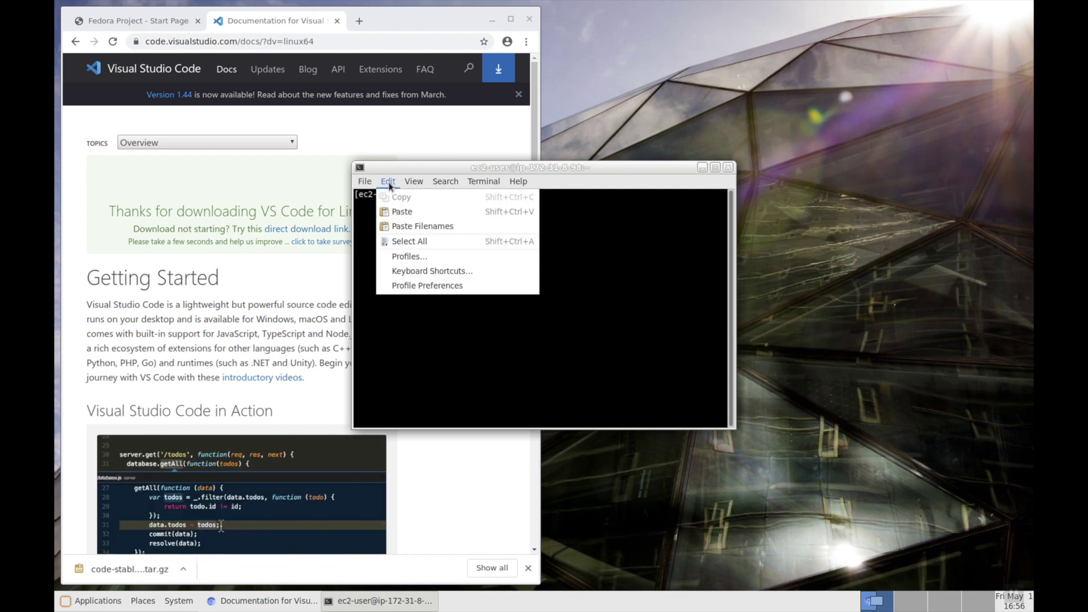
left_click(436, 288)
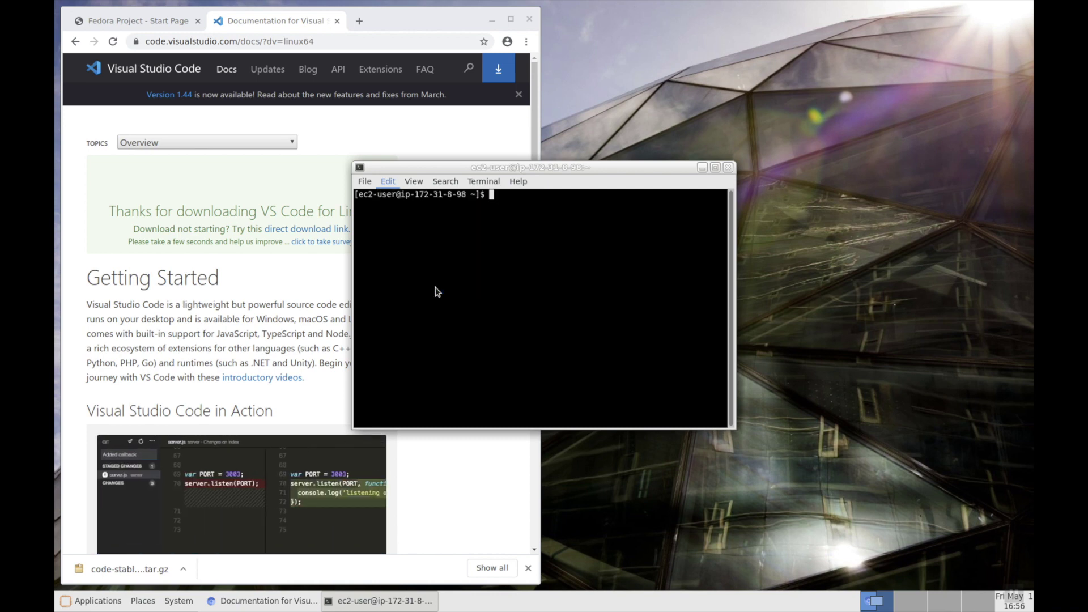
left_click(356, 228)
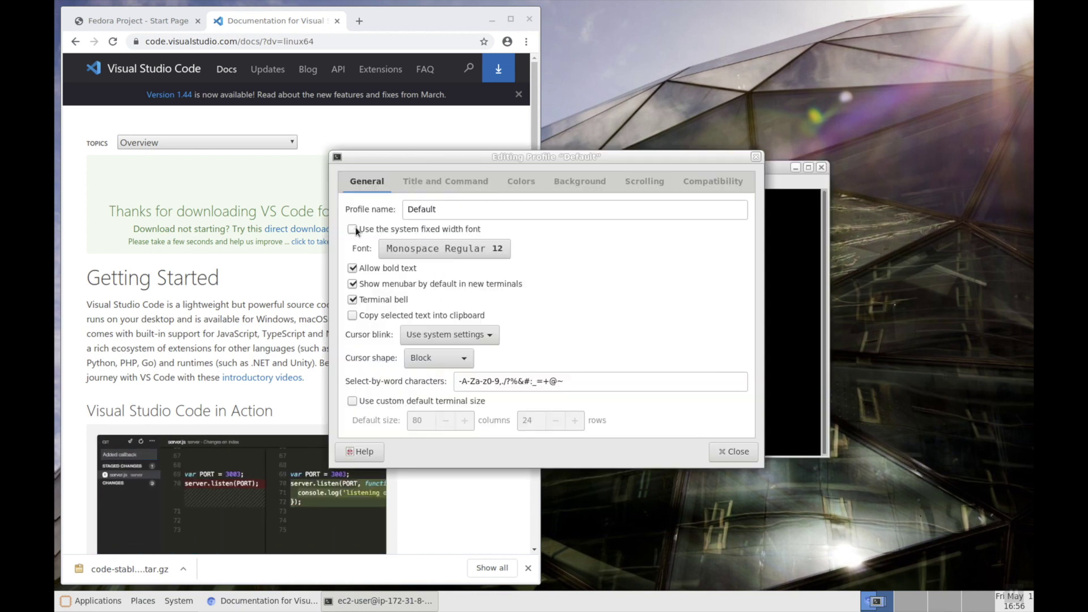
left_click(429, 251)
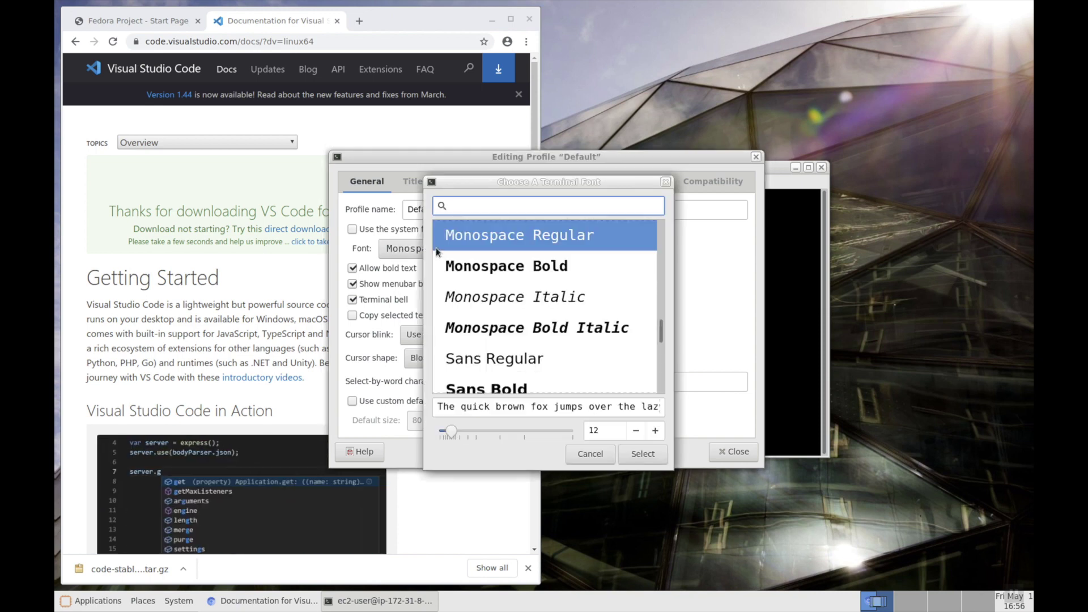
left_click(655, 430)
left_click(655, 431)
left_click(656, 430)
left_click(655, 430)
left_click(656, 430)
key("Up")
key("Up")
key("Up")
key("Up")
key("Up")
key("Up")
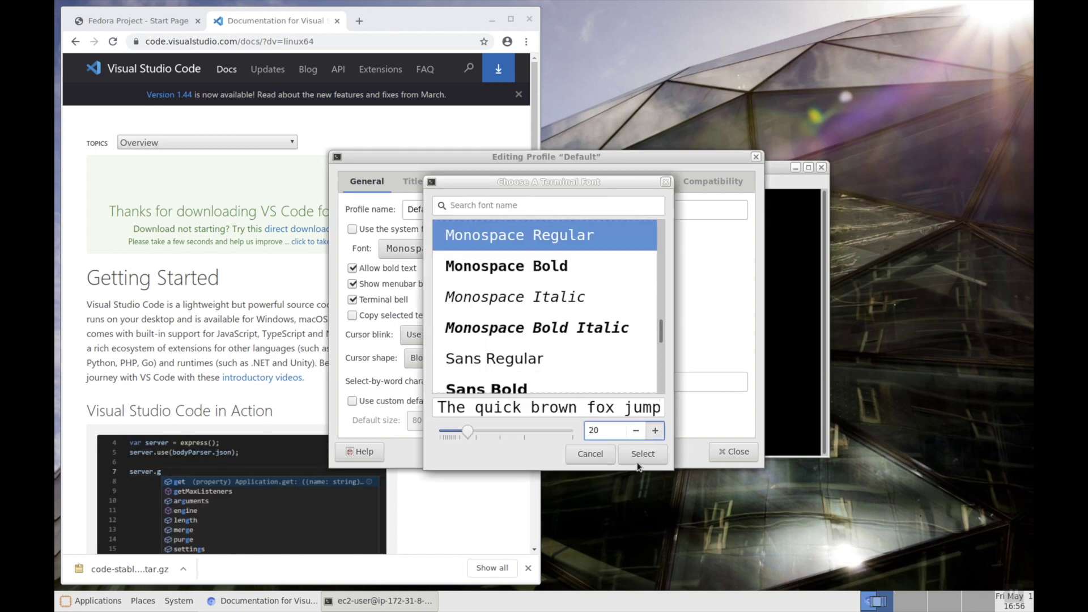
left_click(636, 434)
left_click(637, 434)
left_click(636, 435)
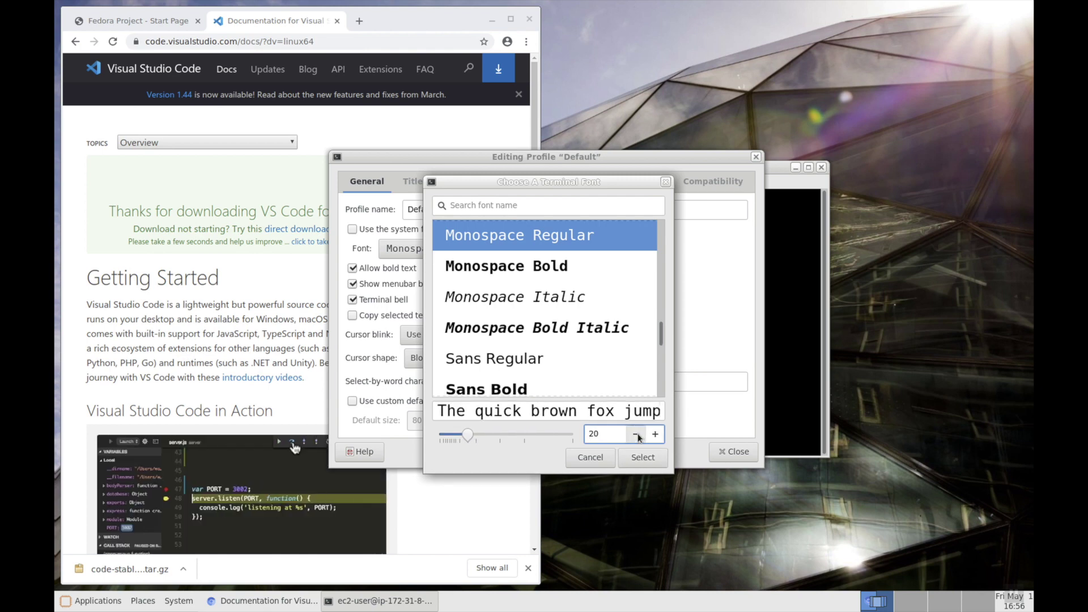
left_click(637, 434)
left_click(636, 434)
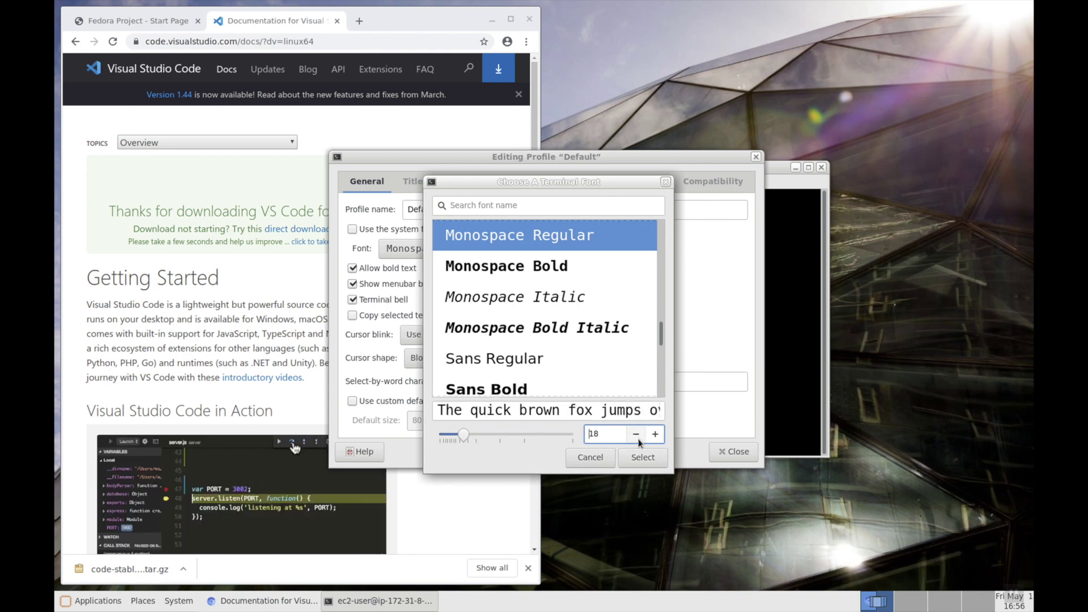
left_click(637, 460)
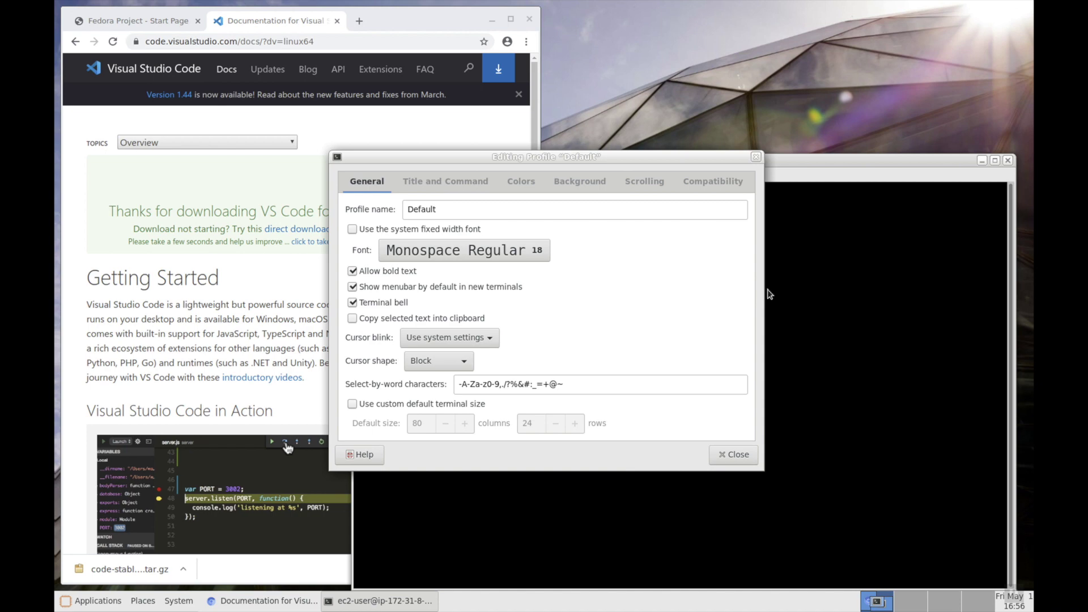
Close the profile editor, reposition the terminal, and list ~/Downloads with ls -l
left_click(756, 156)
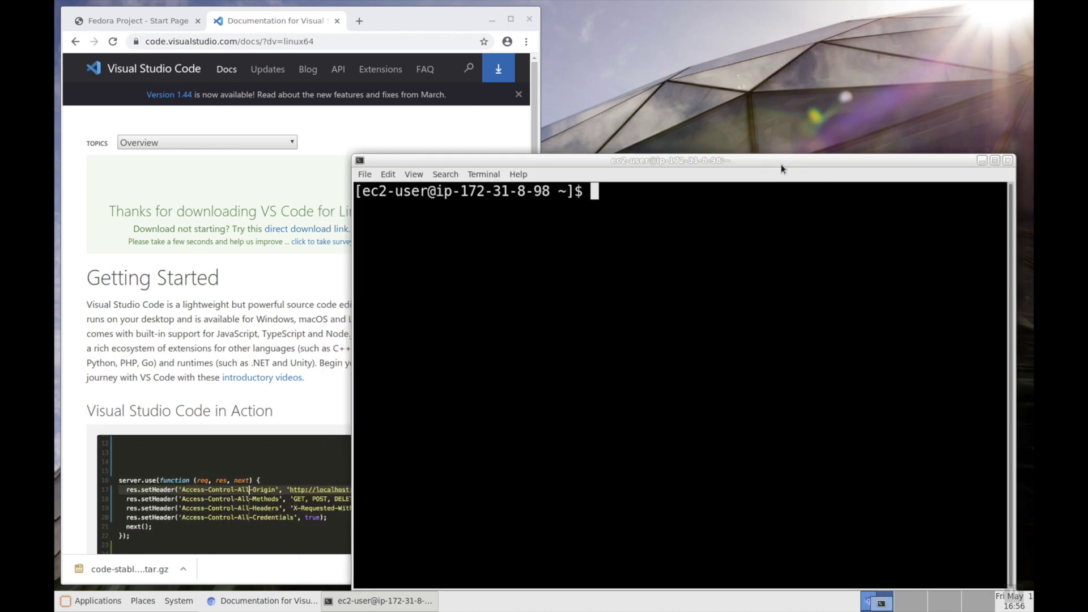
left_click_drag(781, 163, 646, 101)
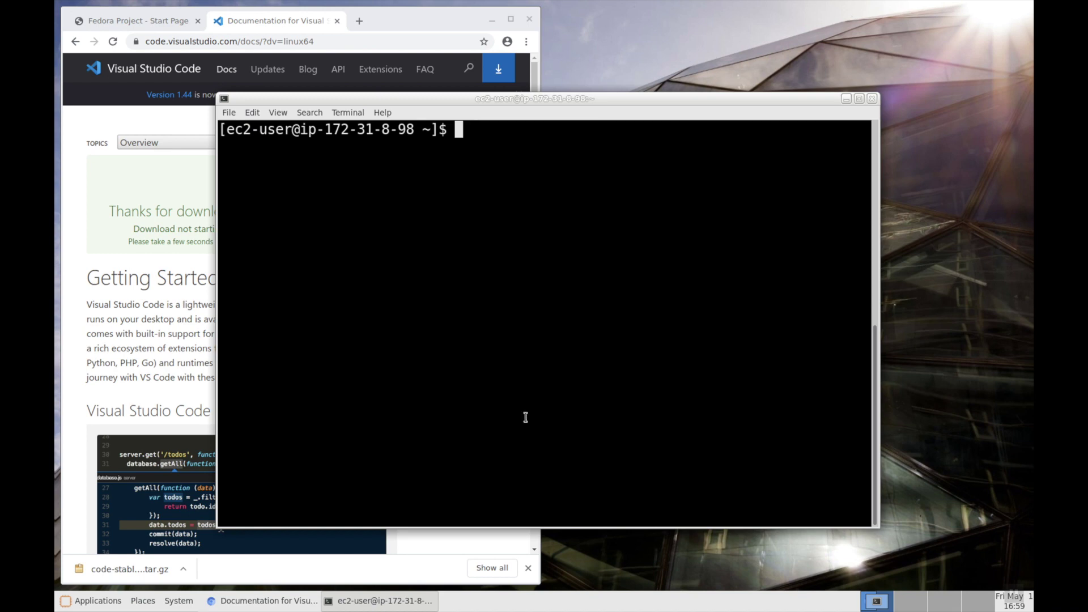
type("cd ~/")
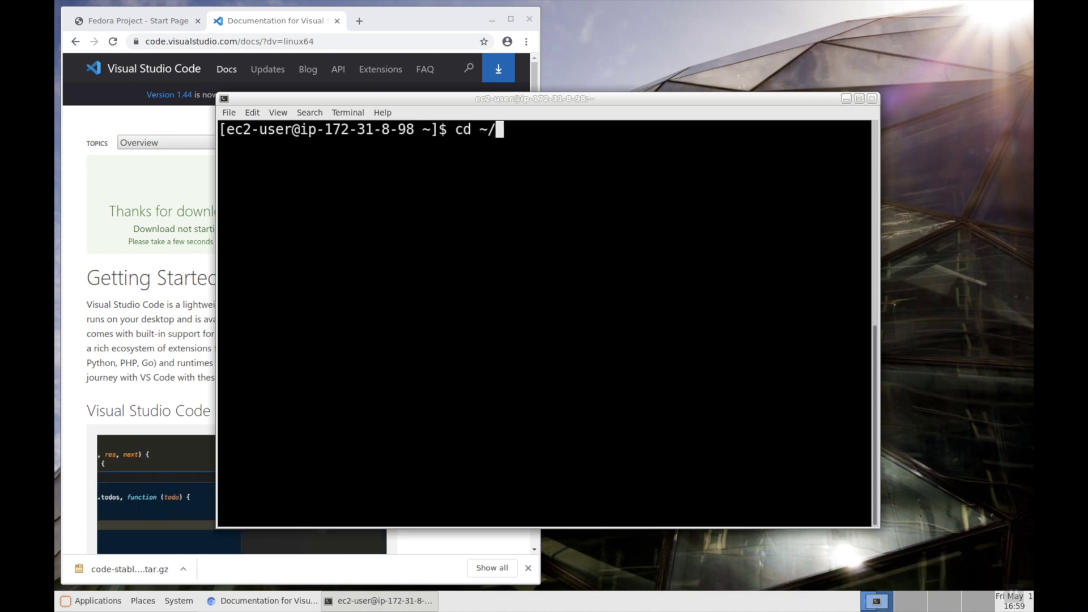
type("Down")
key("Tab")
key("Return")
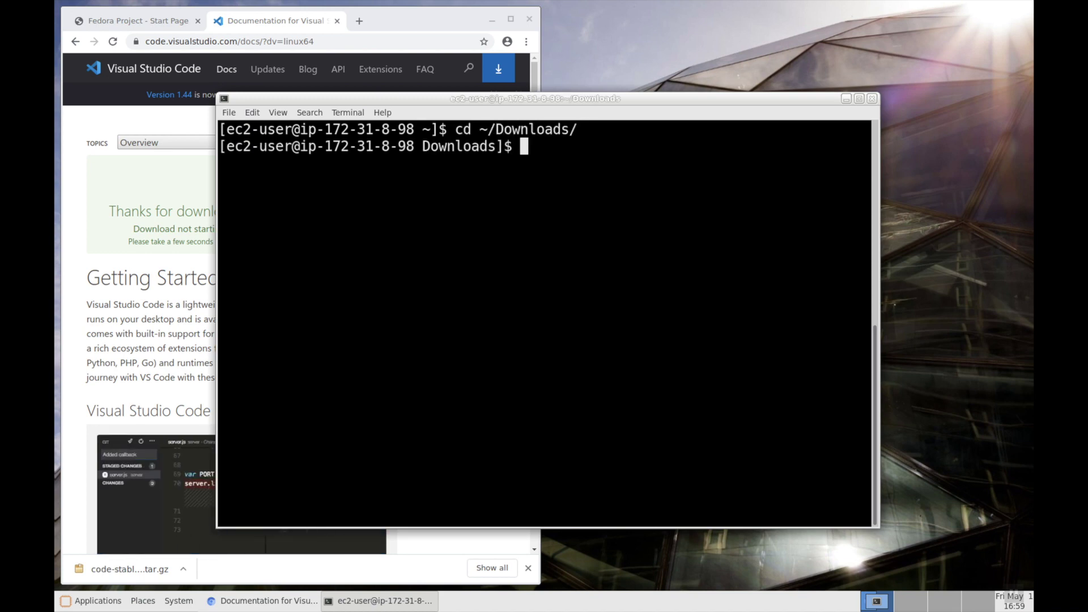
type("ls -l")
key("Return")
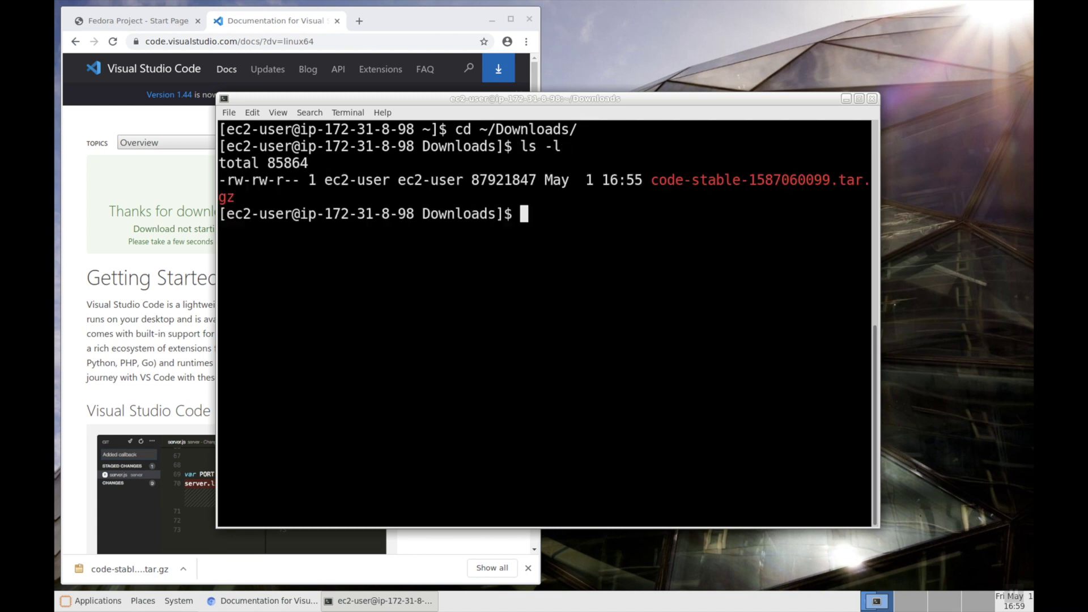
key("Return")
Extract the VS Code archive with tar -xvf, clear, and relist Downloads
type("t")
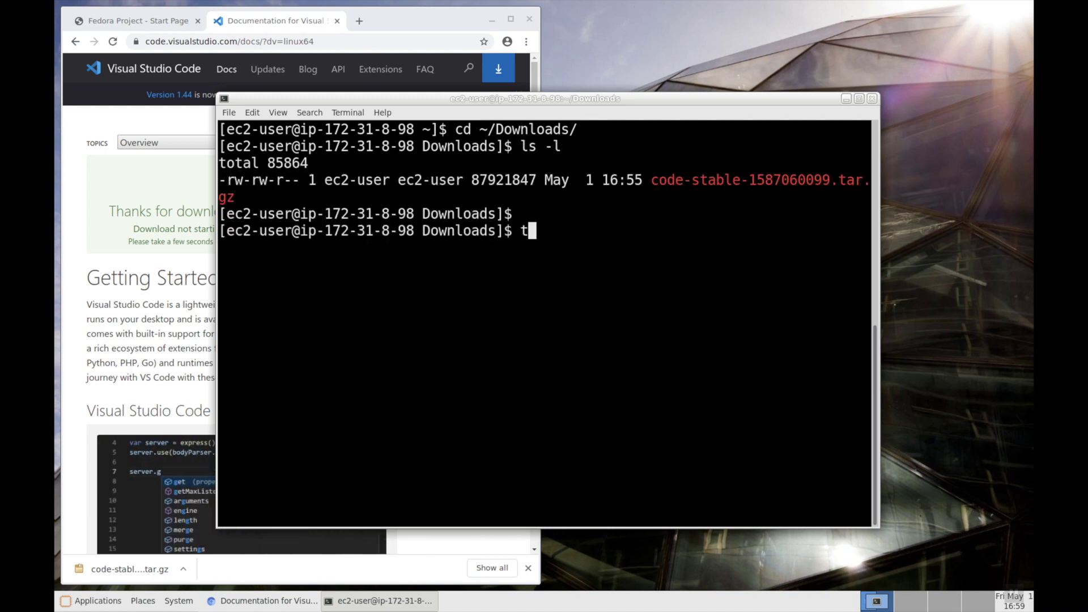
type("ar -")
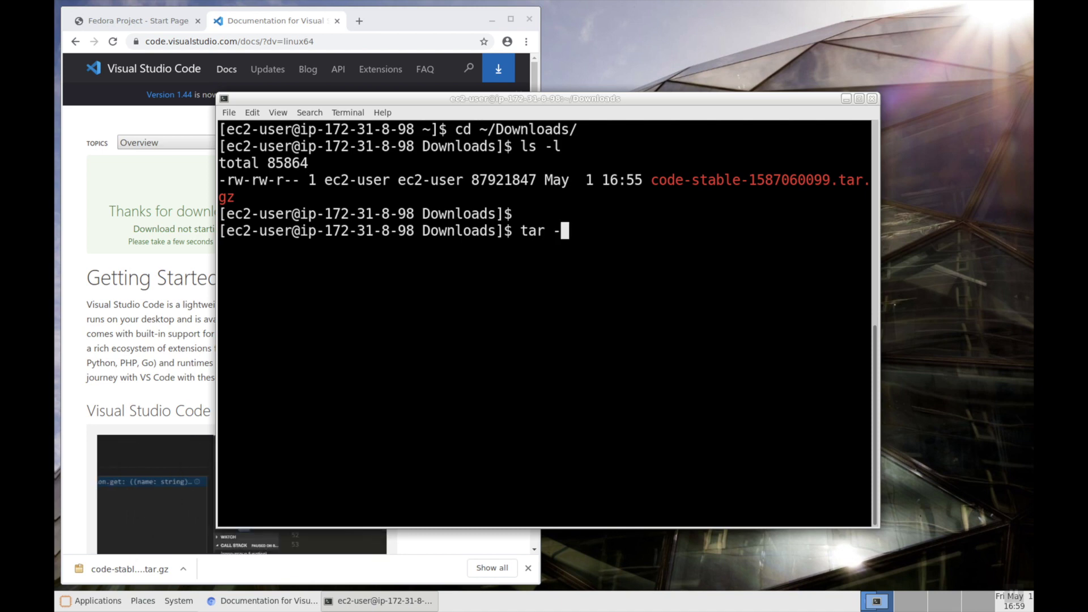
type("xvf ")
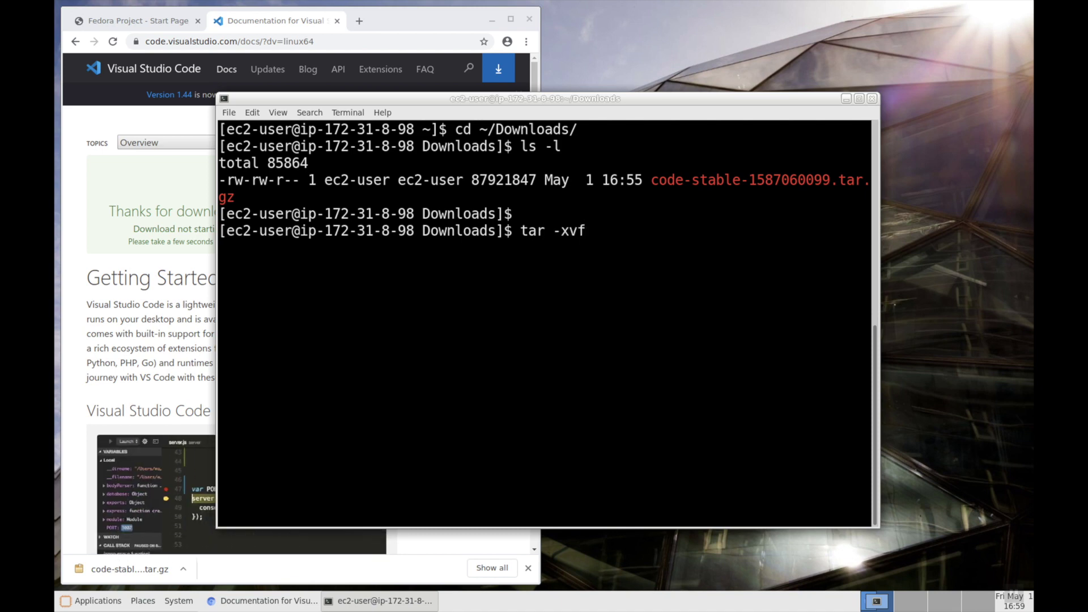
type("co")
key("Tab")
key("Return")
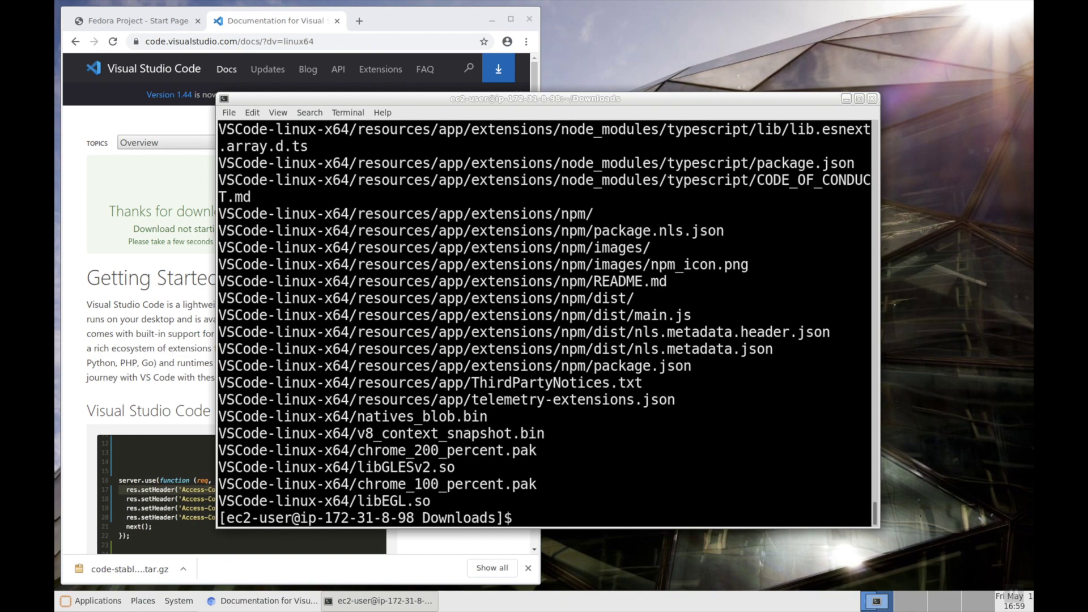
type("clear")
key("Return")
key("Return")
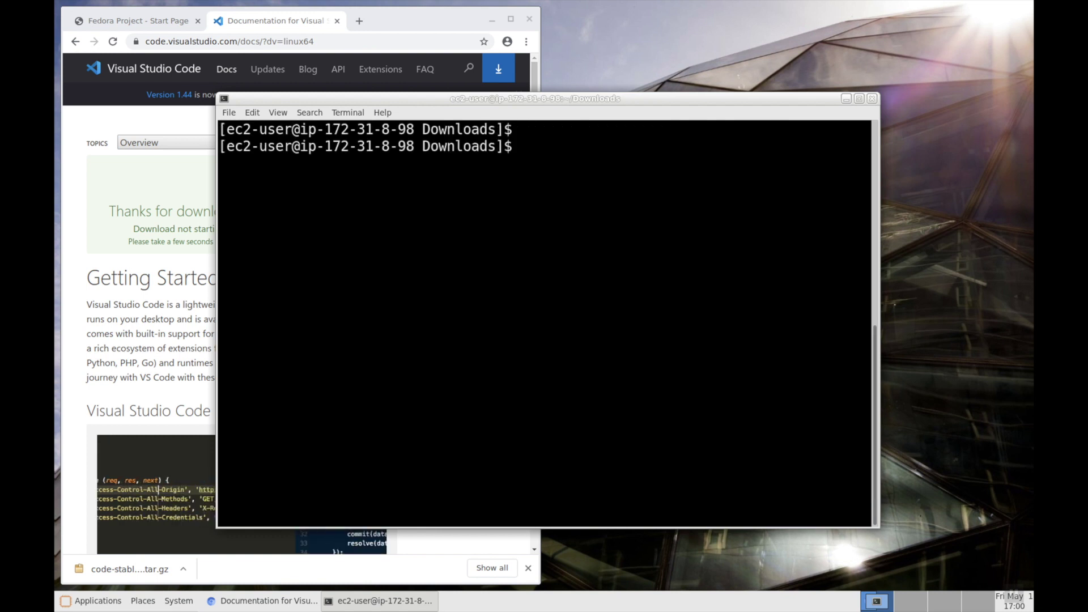
type("ls -l")
key("Return")
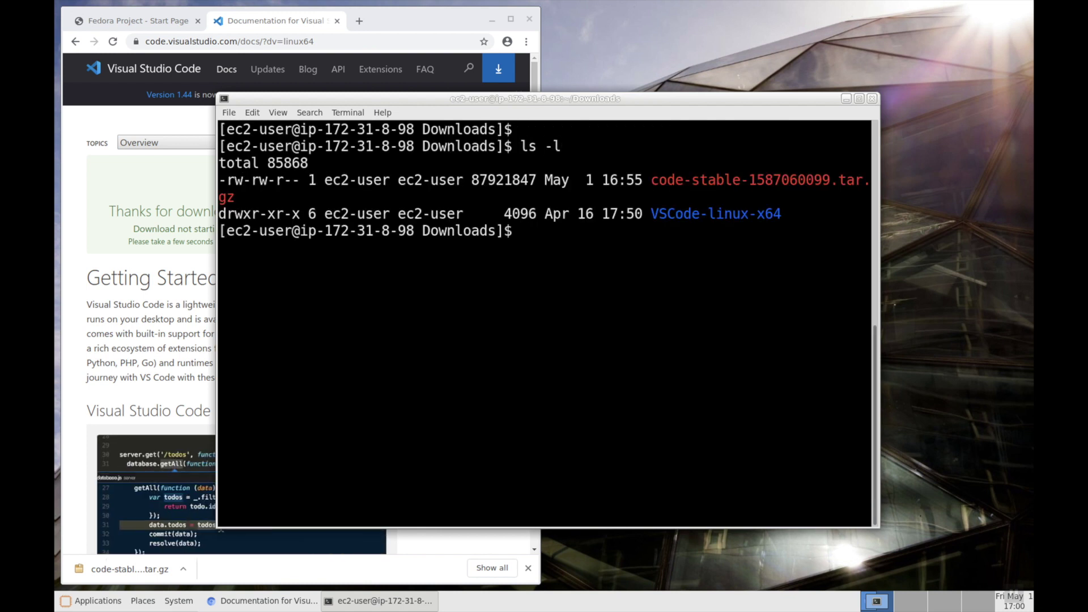
Go into VSCode-linux-x64/bin, list its contents, and run ./code
type("cd V")
key("Tab")
key("Return")
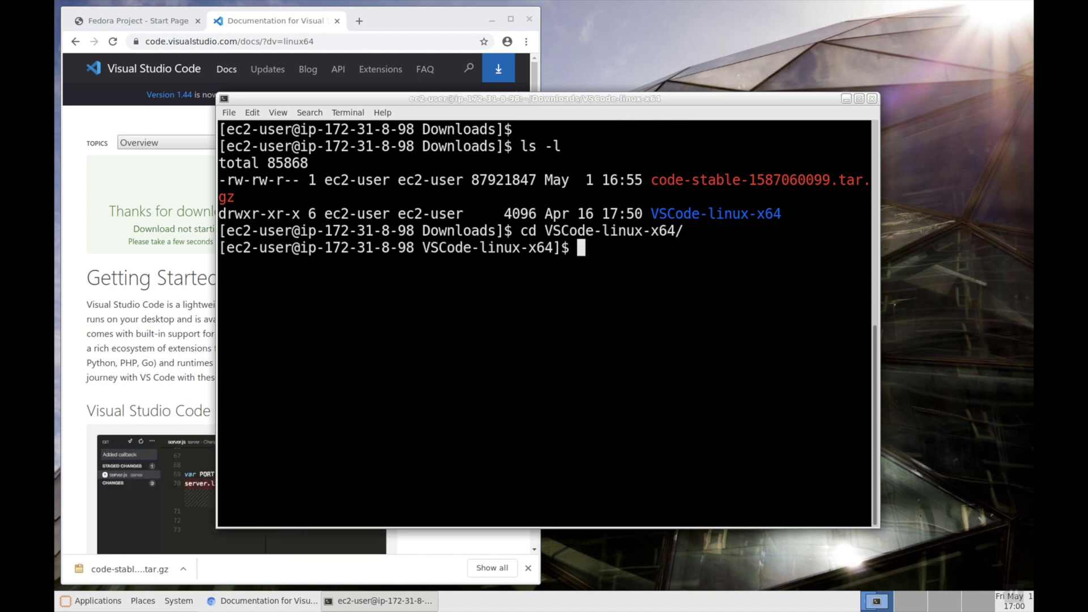
type("ls")
key("Return")
type("cd bin/")
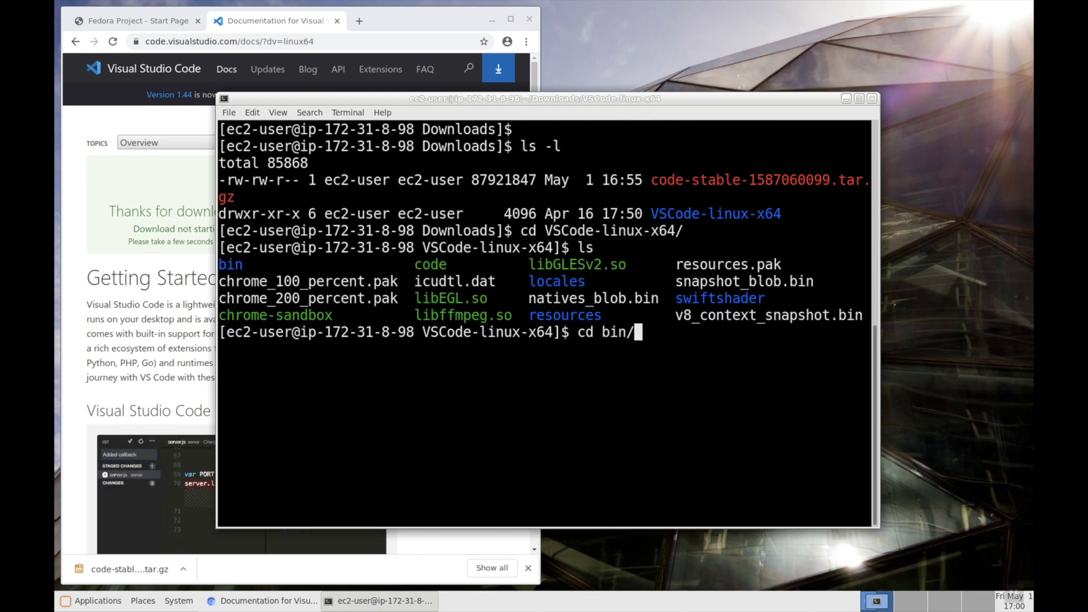
key("Return")
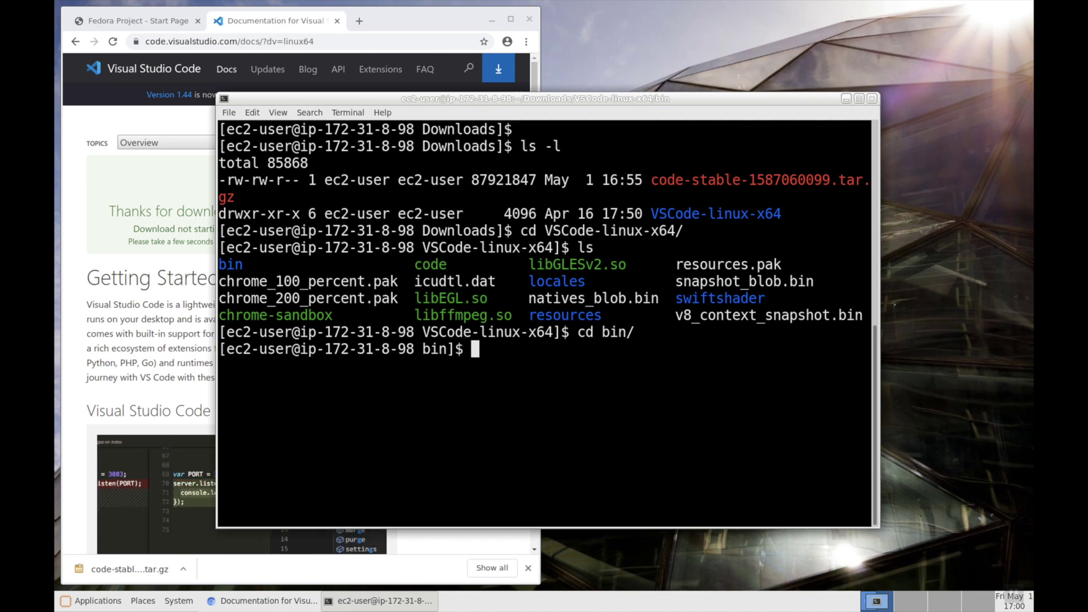
type("ls")
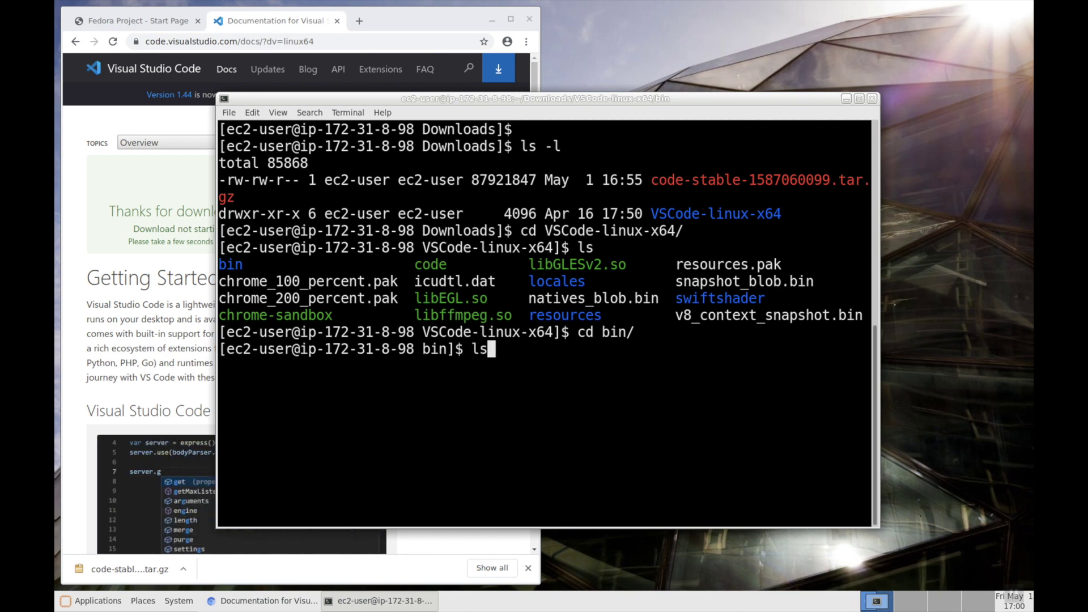
key("Return")
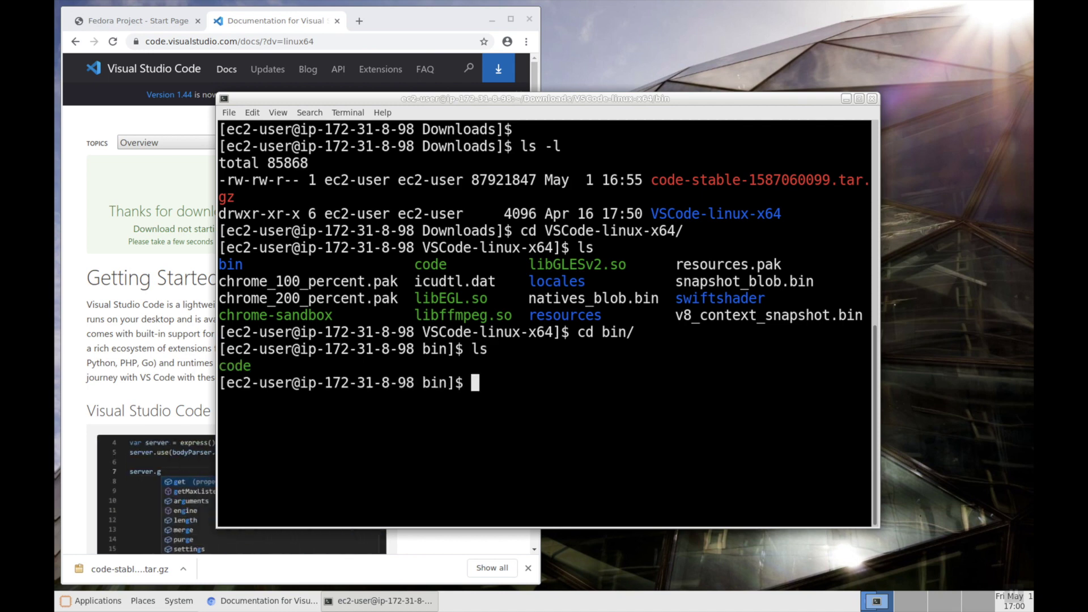
type("./code")
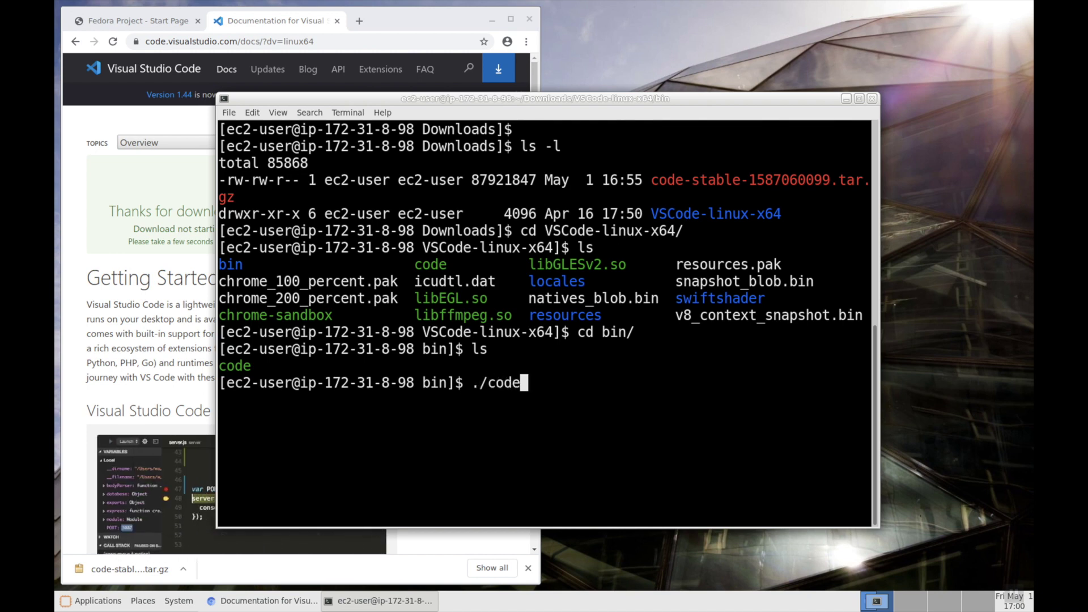
key("Return")
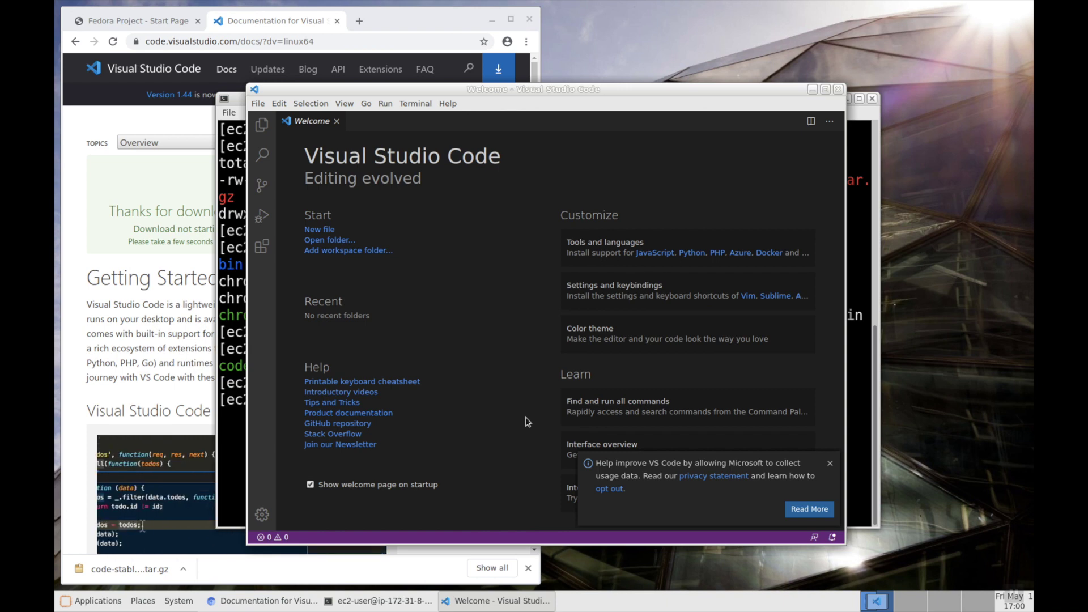
Create a new VS Code file reading 'Hello how are you ?', then switch to the Mac's Chrome
left_click(309, 229)
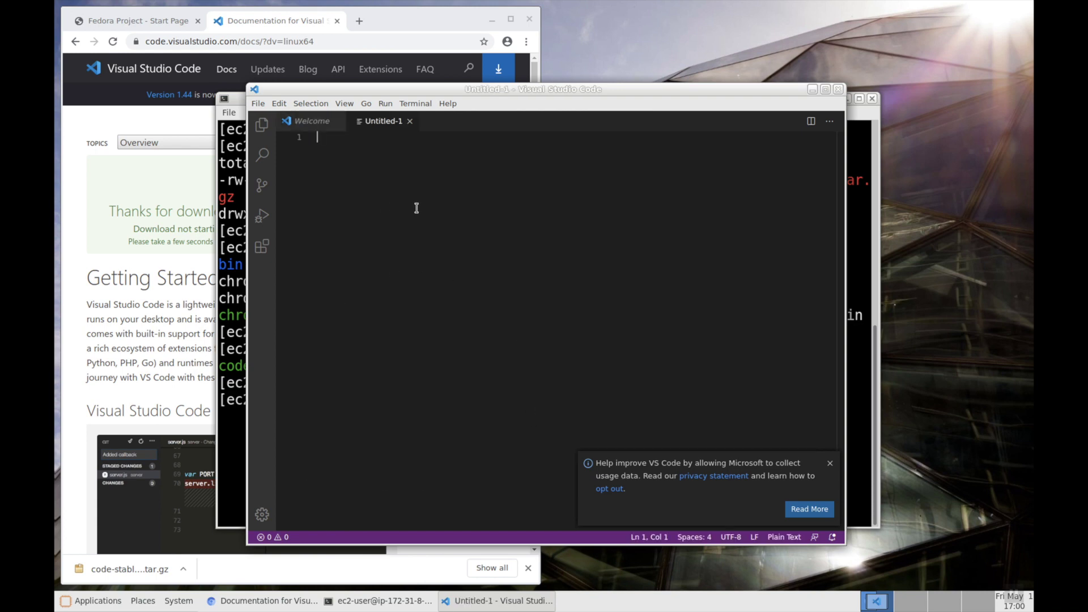
type("H")
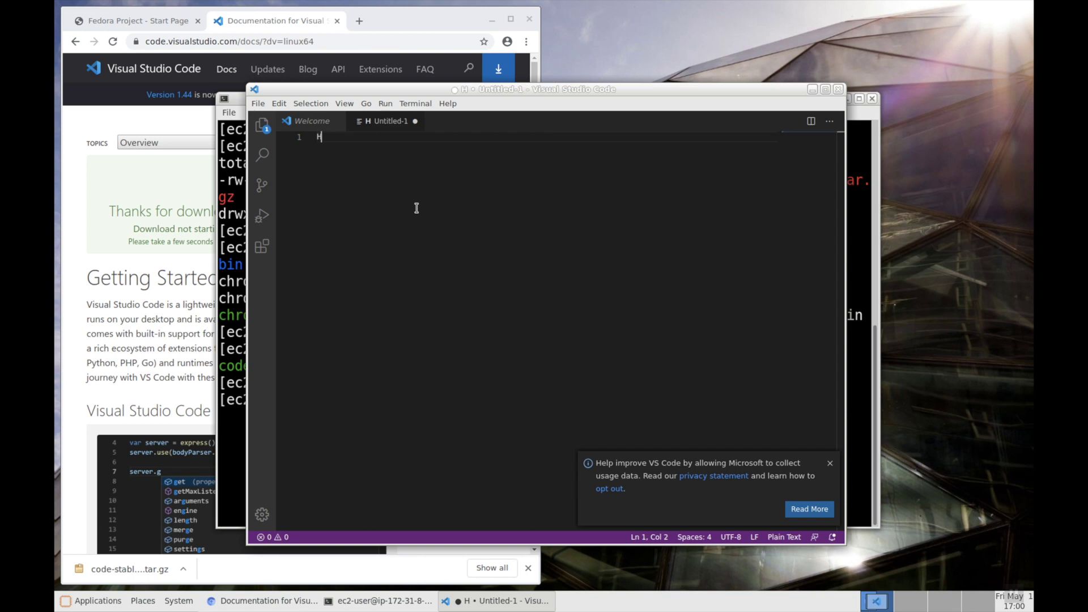
type("ello how are yo")
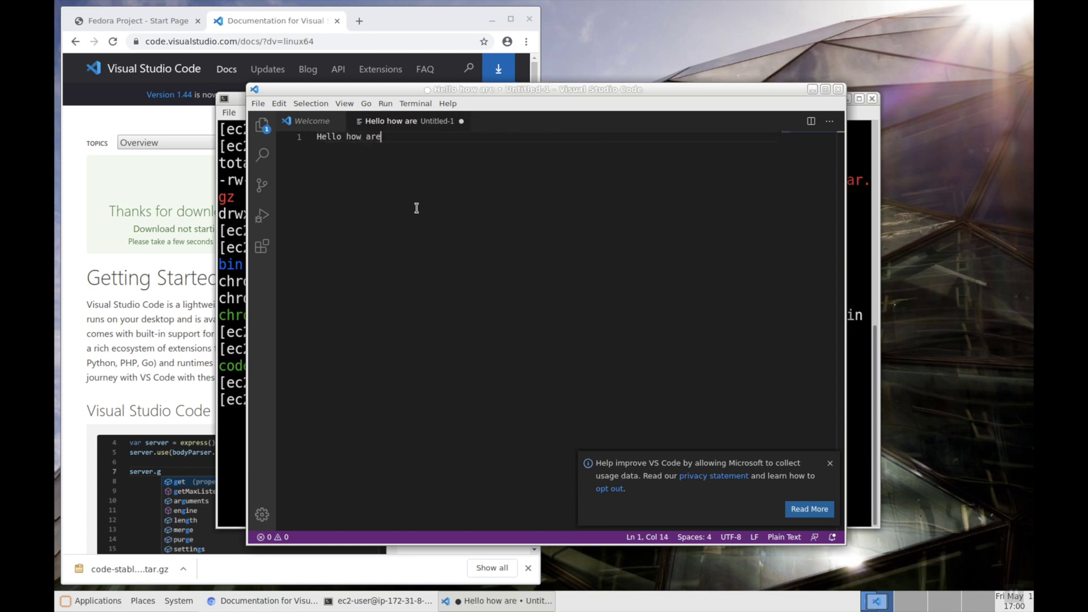
type("u ?")
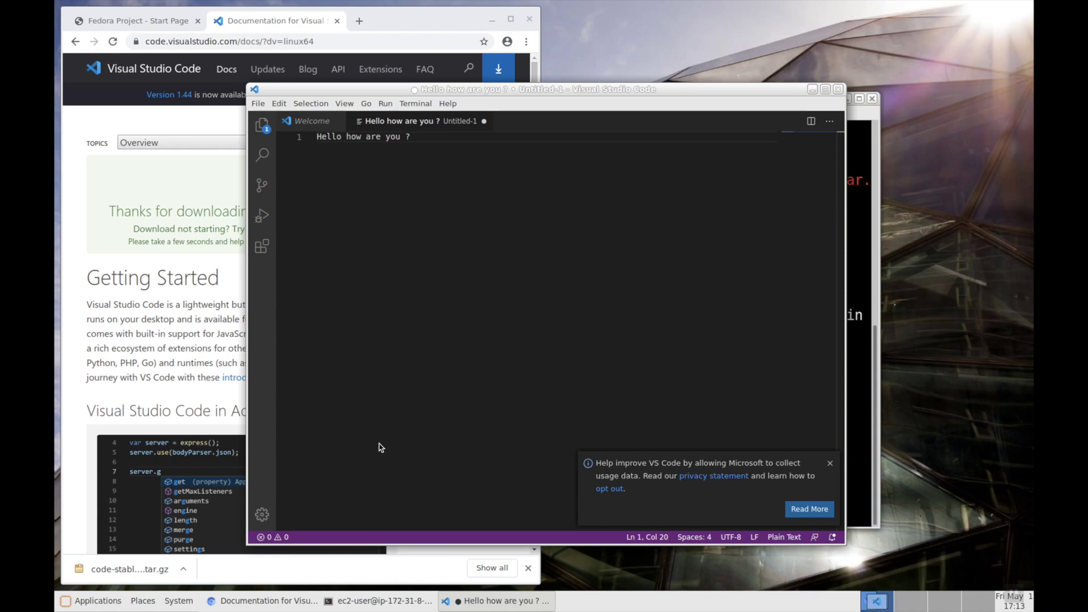
key("super+Tab")
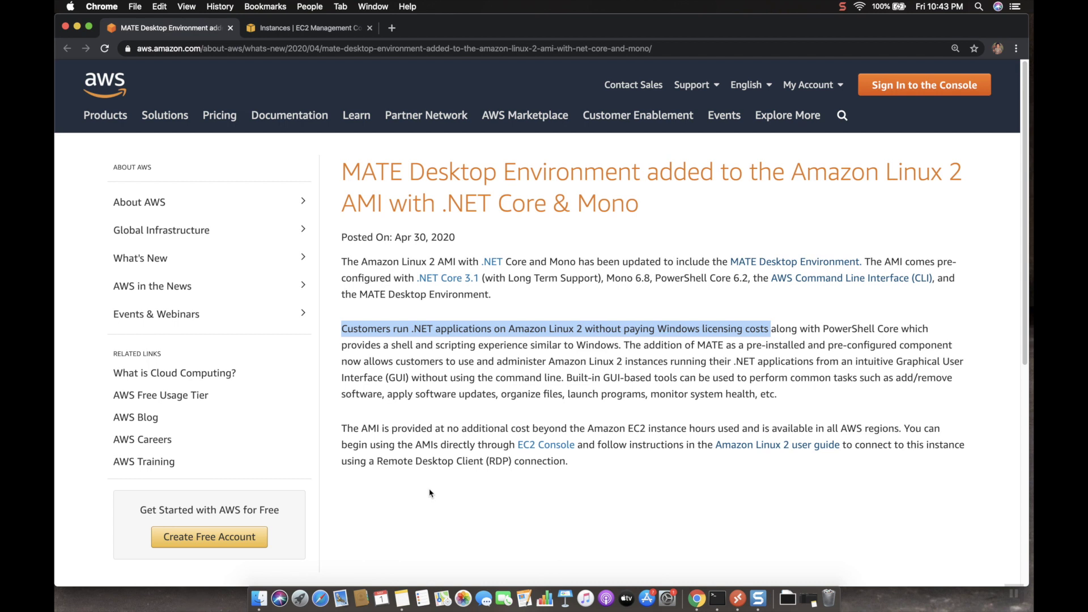
Highlight the licensing-cost sentence, then the phrase about PowerShell Core's Windows-like shell
left_click(682, 393)
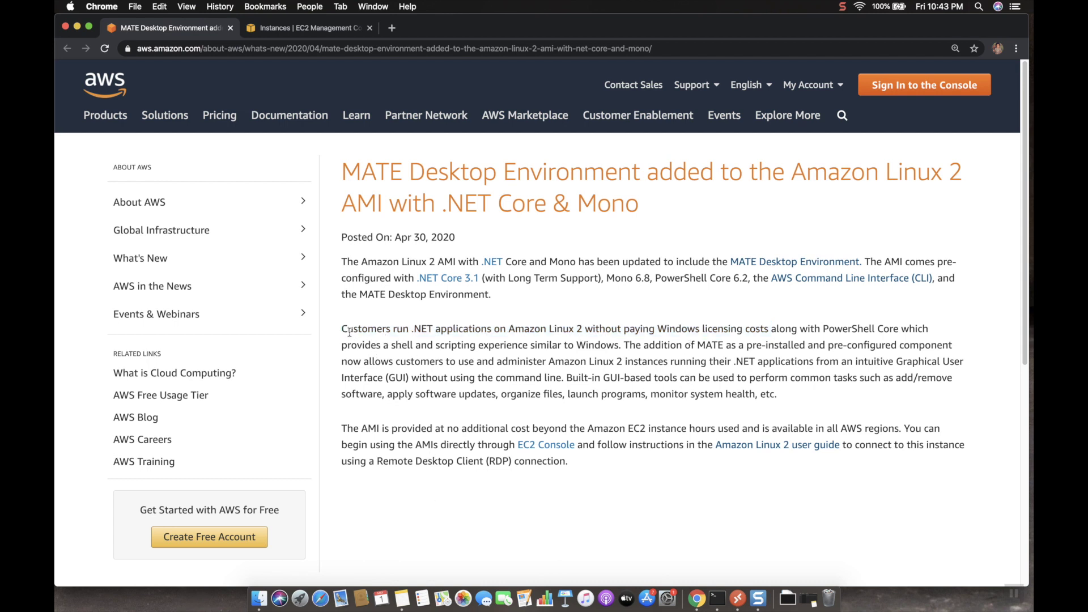
left_click_drag(344, 330, 770, 339)
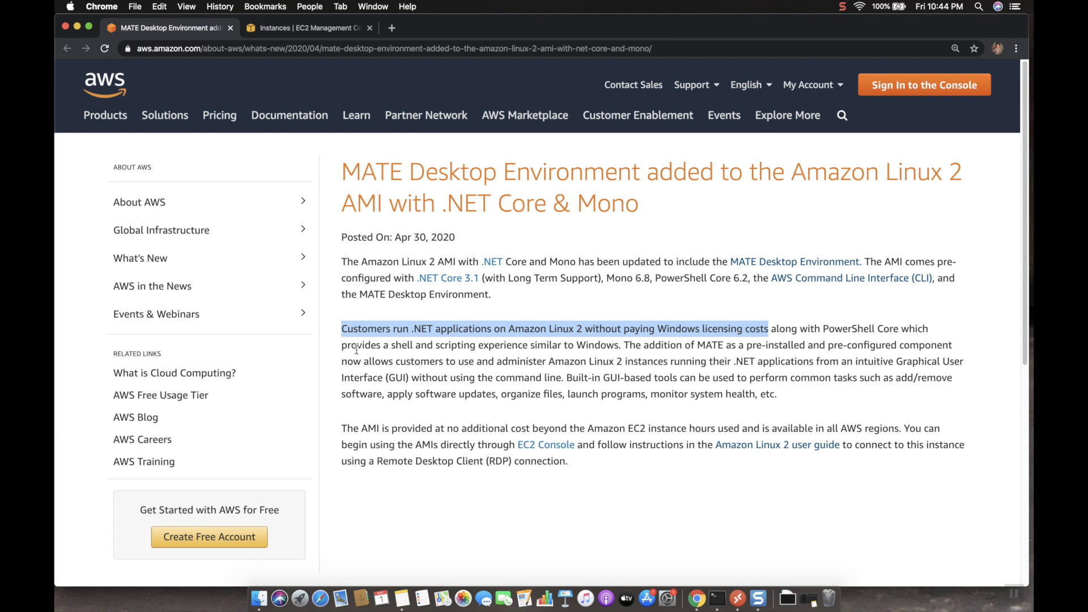
left_click(796, 339)
left_click_drag(775, 331, 614, 344)
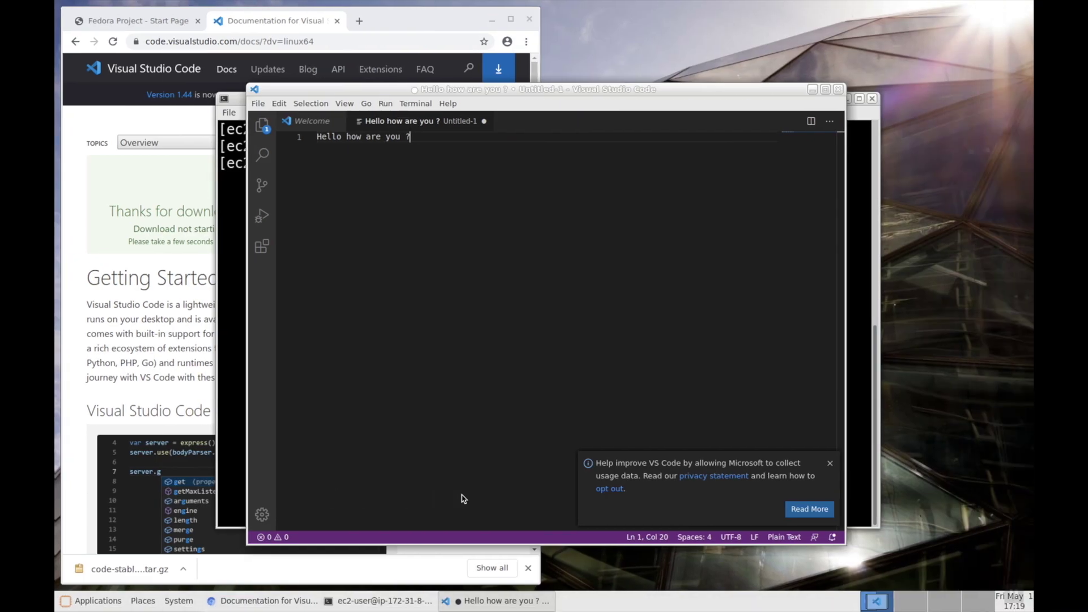
Bring the terminal forward and start PowerShell 7.0.0 with pwsh
left_click(862, 383)
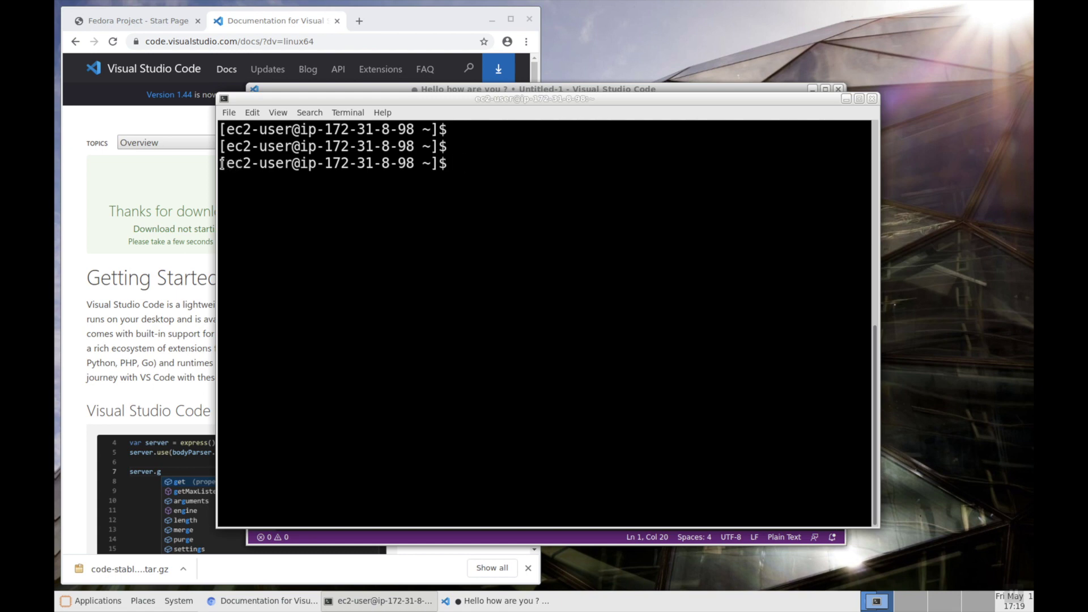
left_click_drag(222, 165, 441, 166)
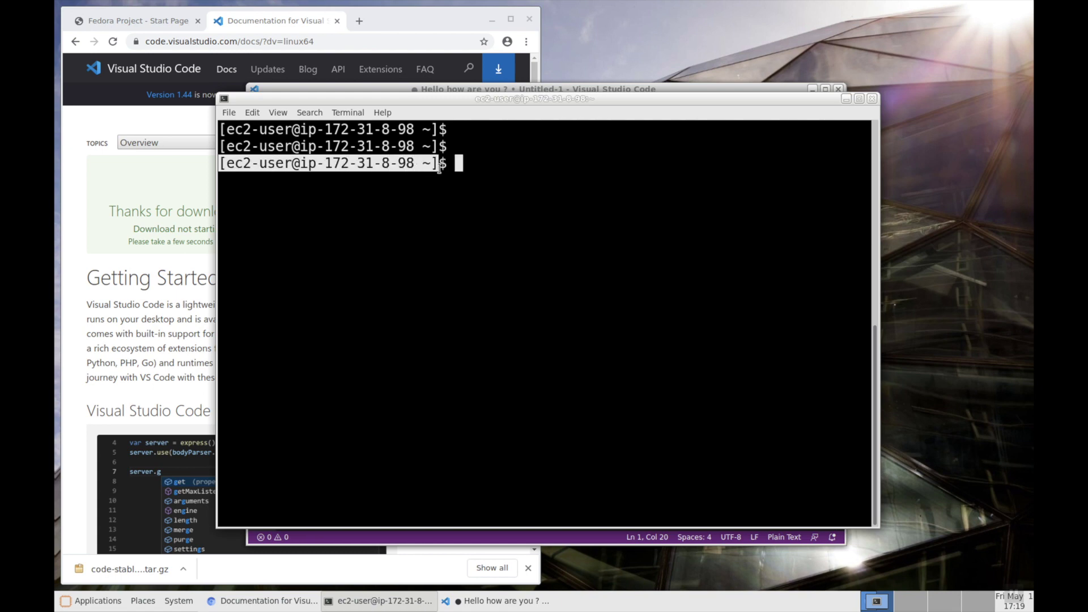
left_click(500, 174)
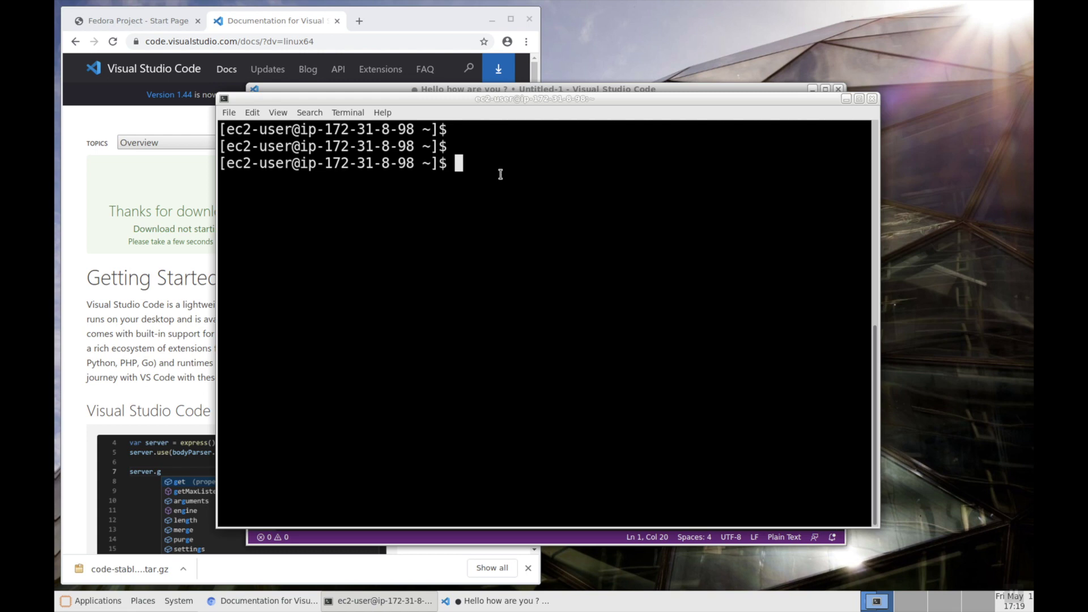
type("pwsh")
key("Return")
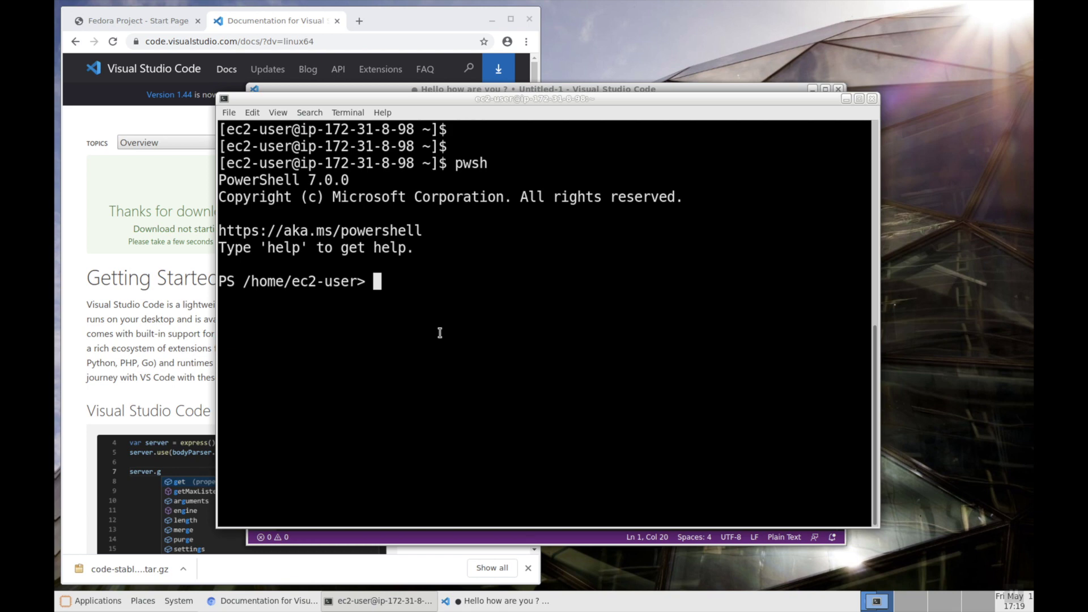
Run dir, clear the screen, run Get-TimeZone, then return to the AWS article
type("dir")
key("Return")
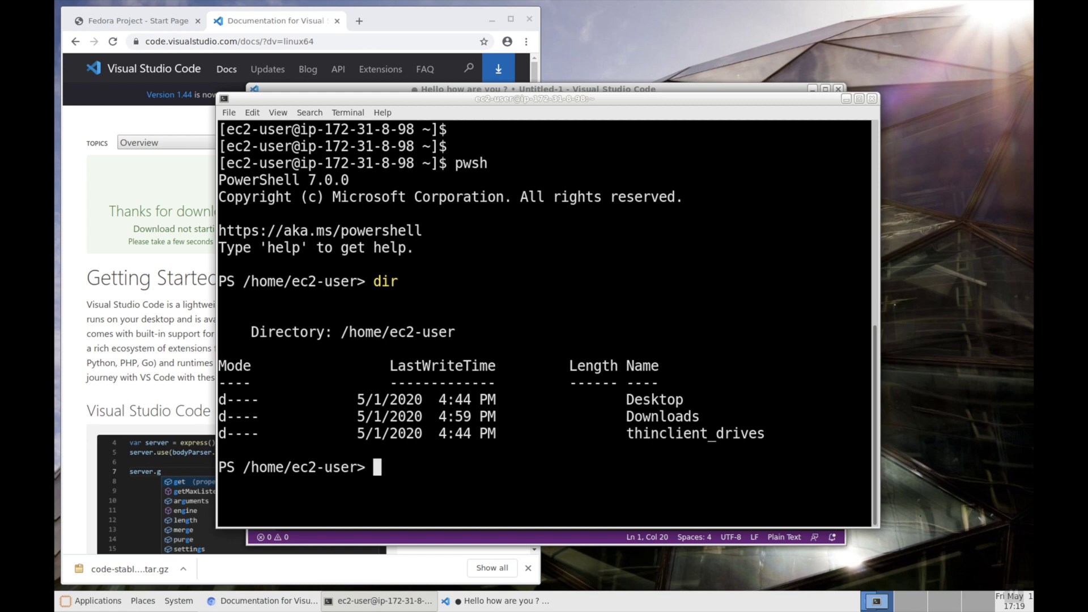
type("clear")
key("Return")
key("Return")
key("Return")
type("get-ti")
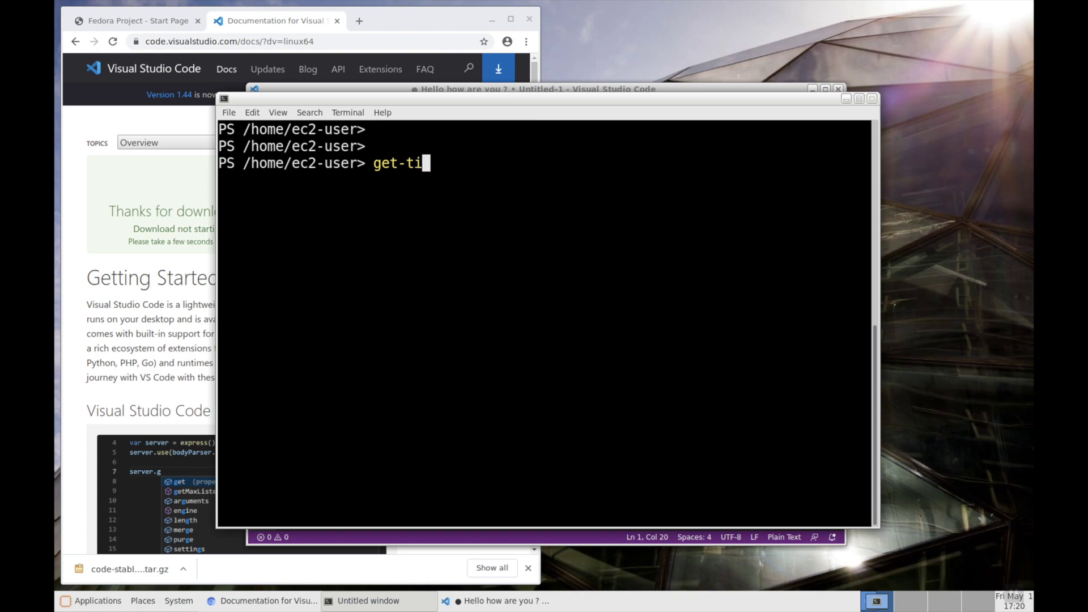
key("Tab")
key("Return")
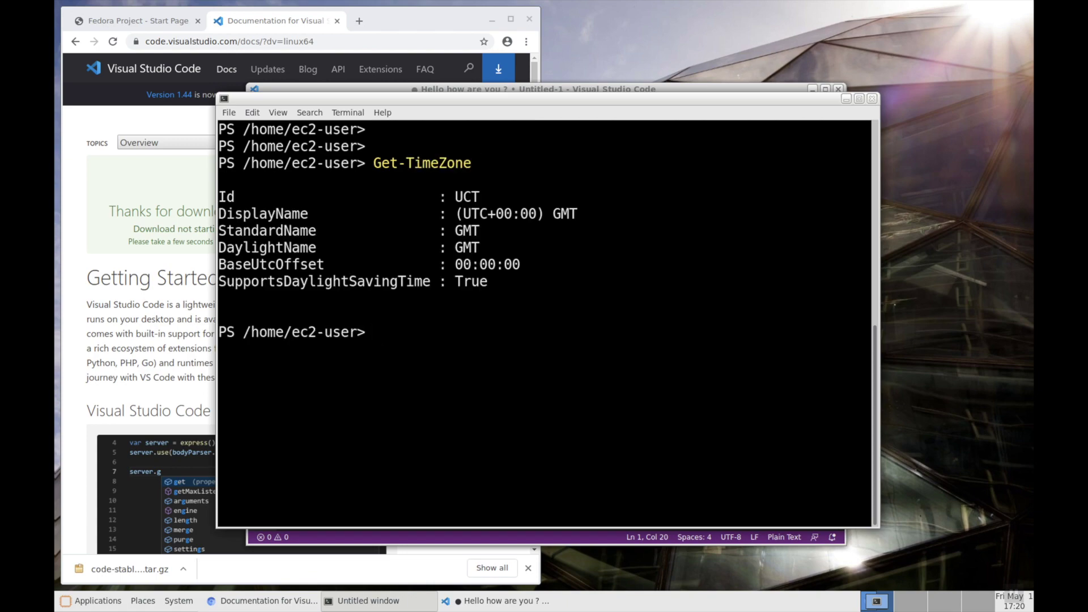
key("super+Tab")
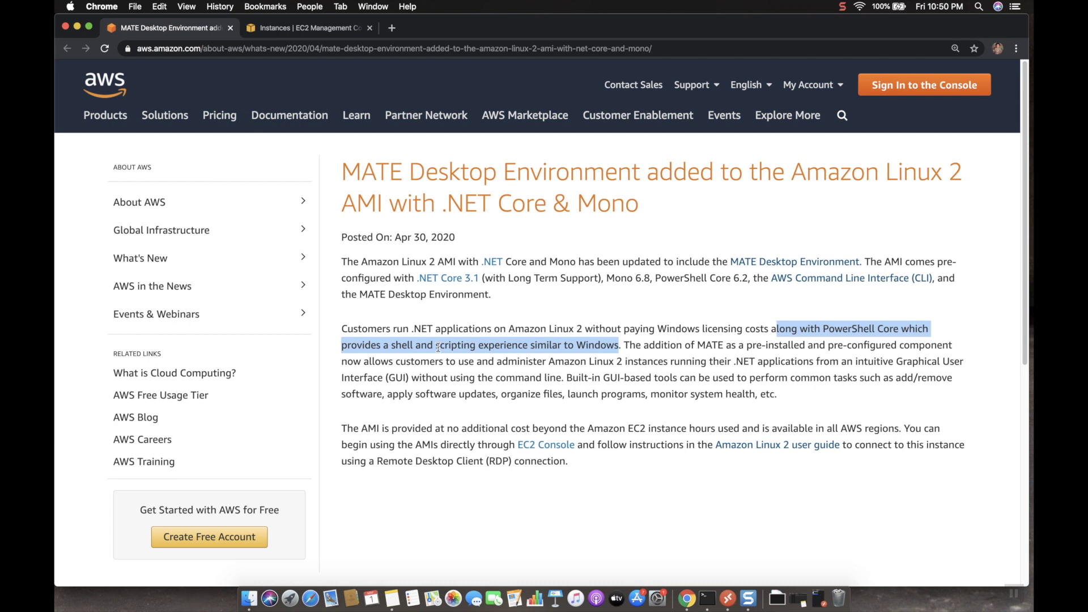
left_click(546, 398)
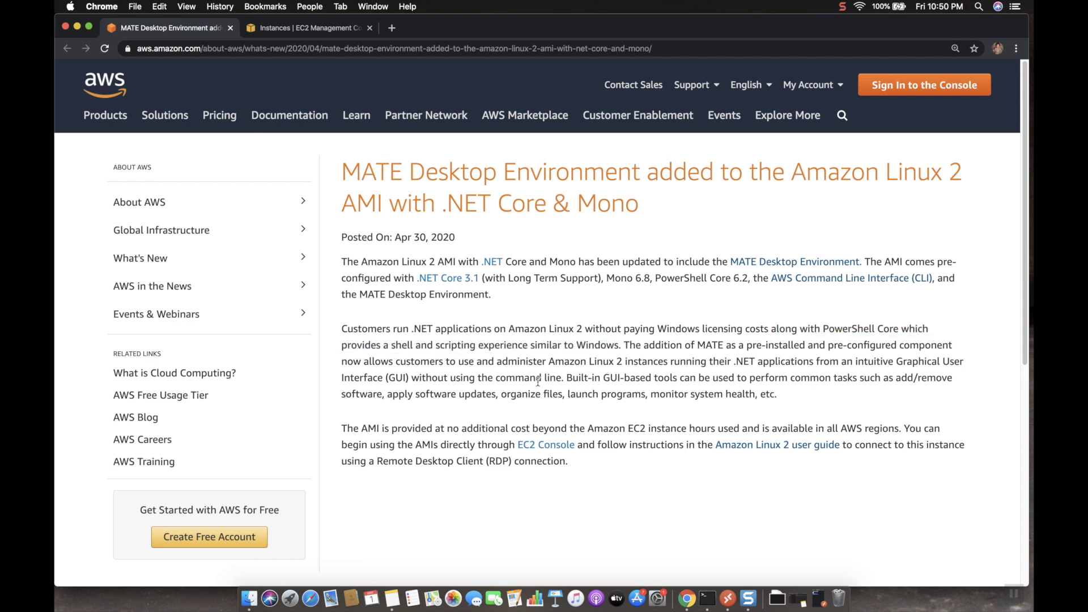
left_click_drag(547, 361, 967, 378)
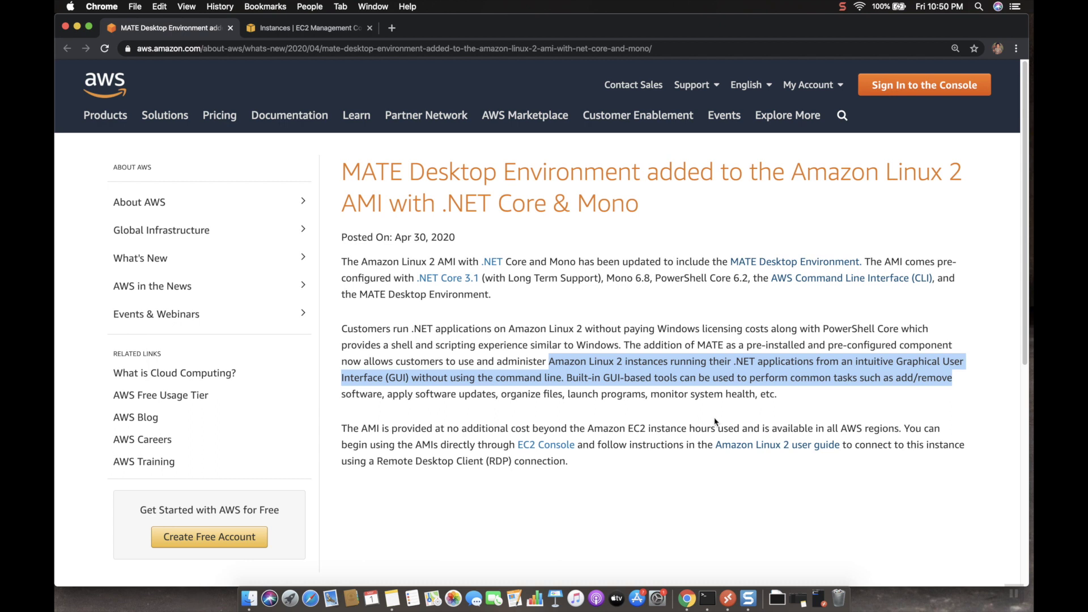
left_click(760, 421)
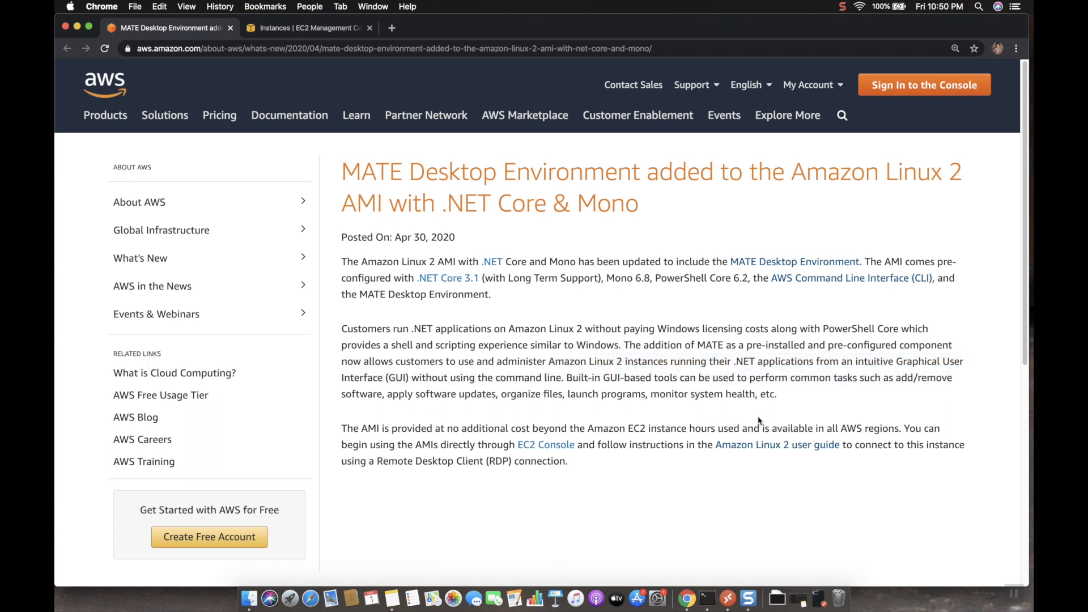